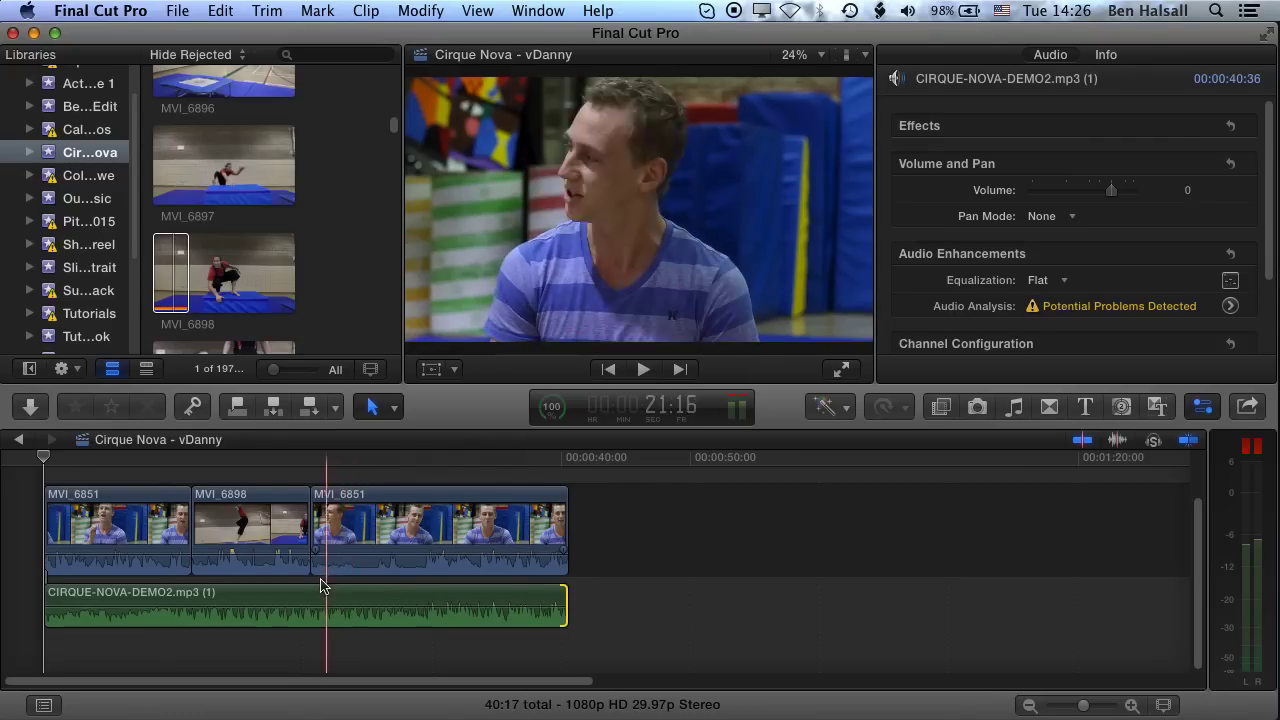
Play and scrub through the edit from the start to review the clips and levels.
key(super+a)
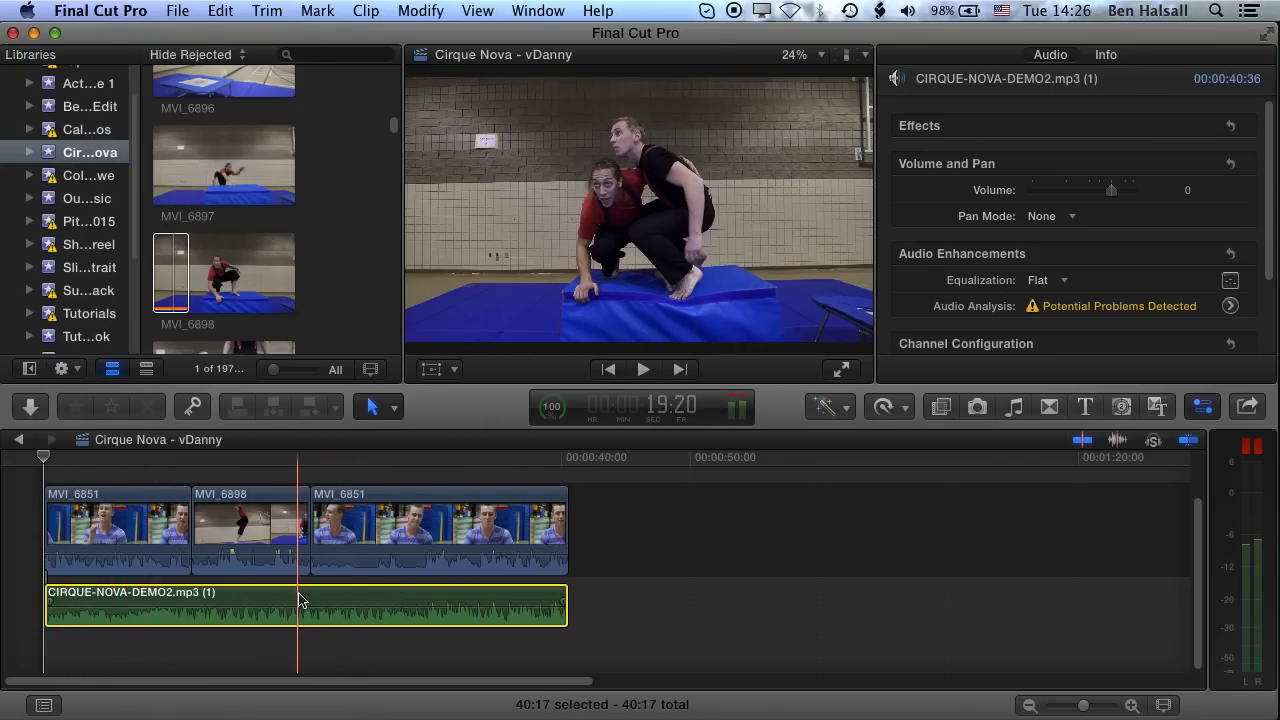
click(256, 456)
click(47, 466)
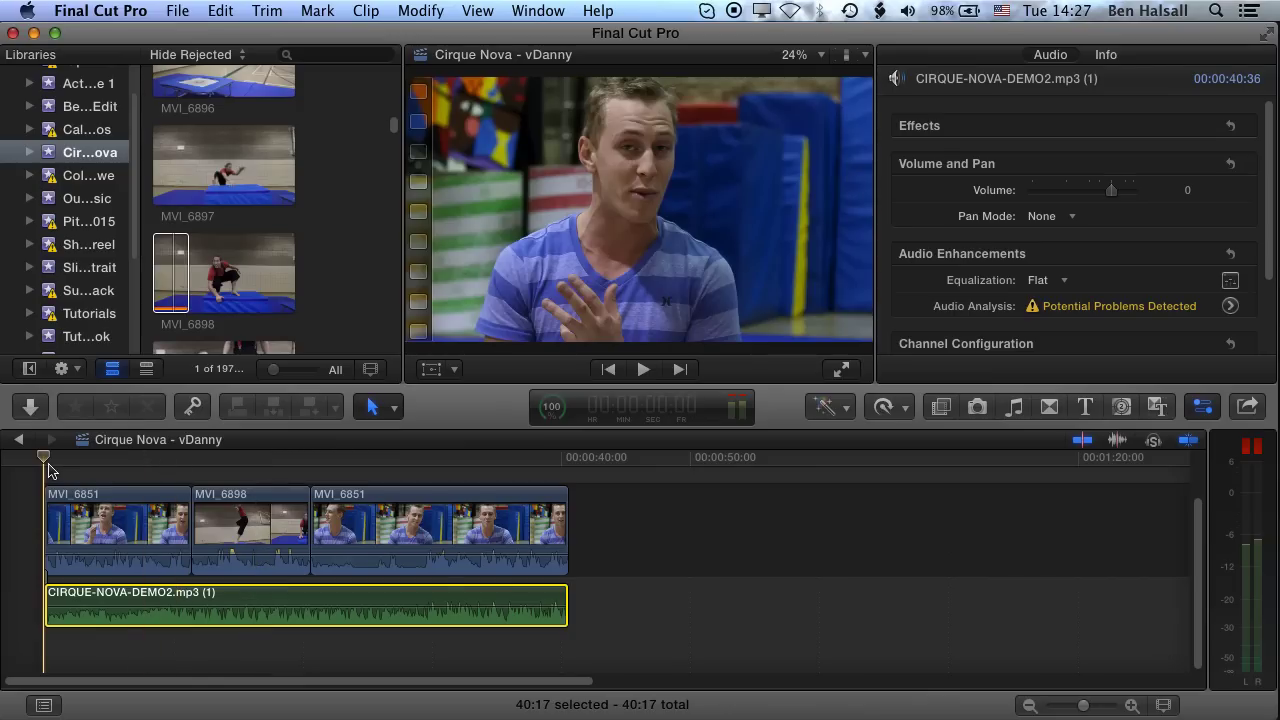
key(space)
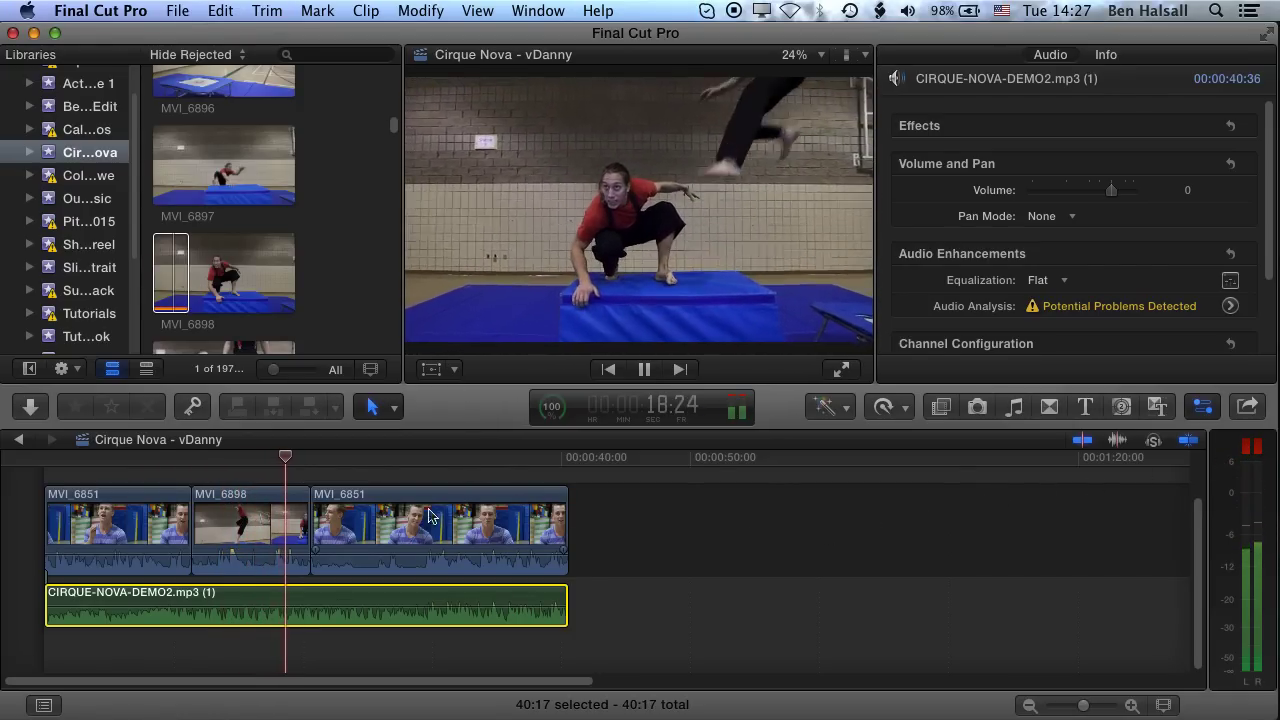
key(space)
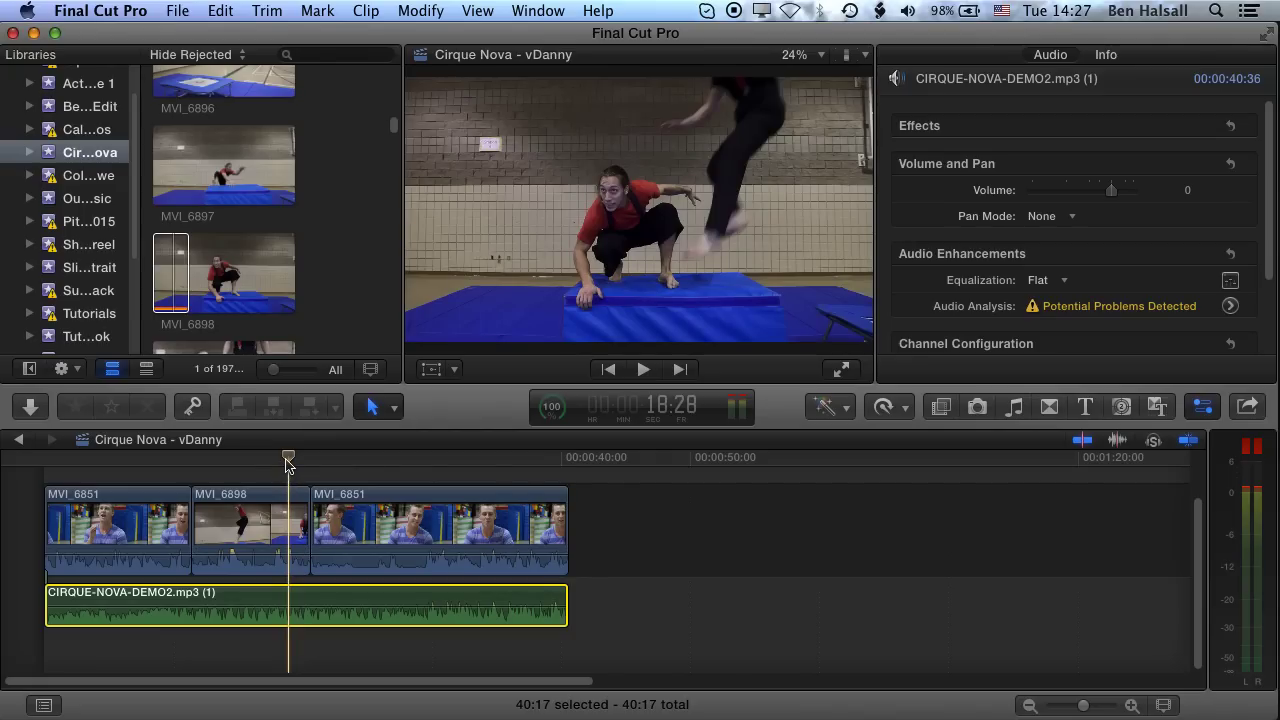
drag(287, 463, 191, 465)
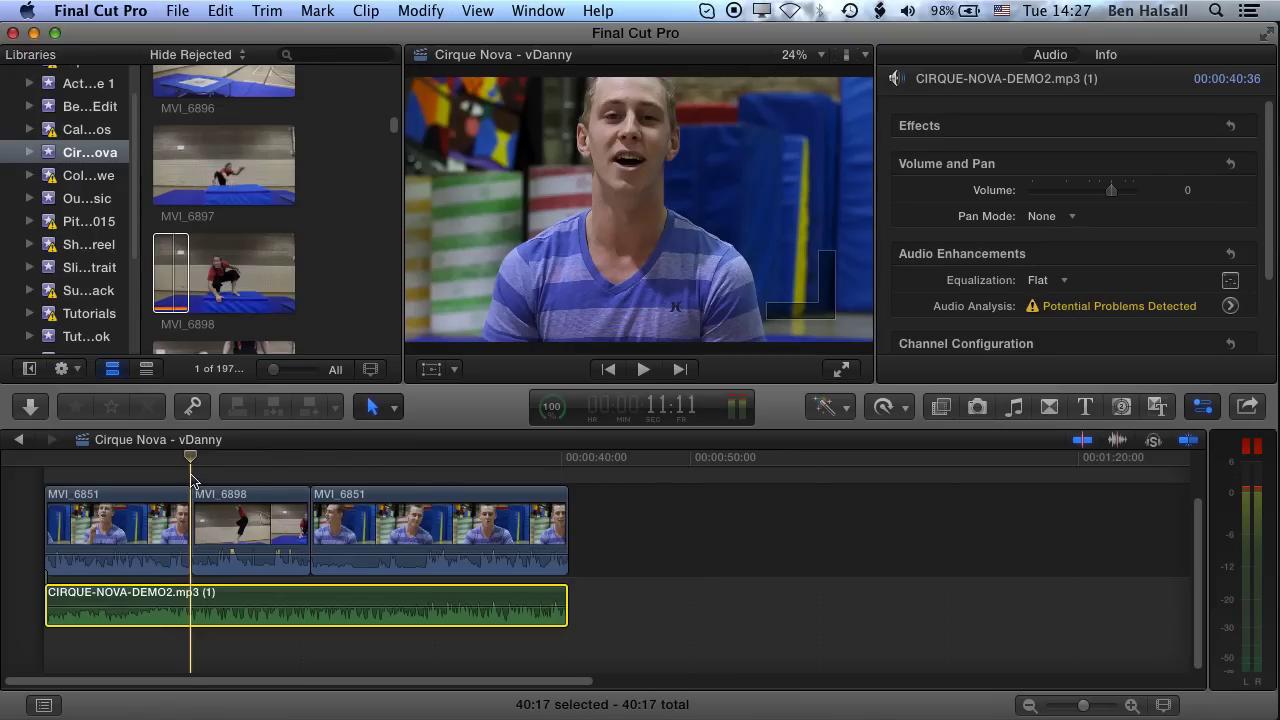
drag(128, 566, 128, 562)
drag(191, 465, 434, 486)
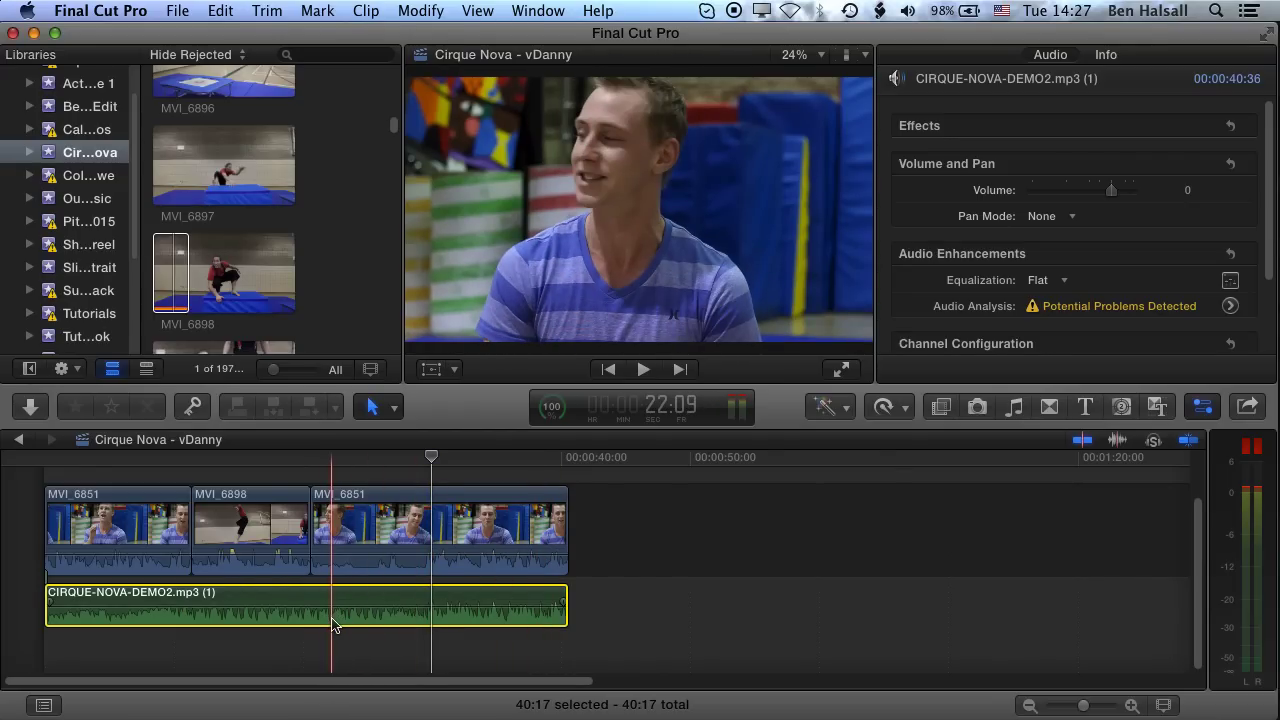
Lower the music track's volume to -13 dB and the MVI_6898 clip's to -10 dB.
click(591, 586)
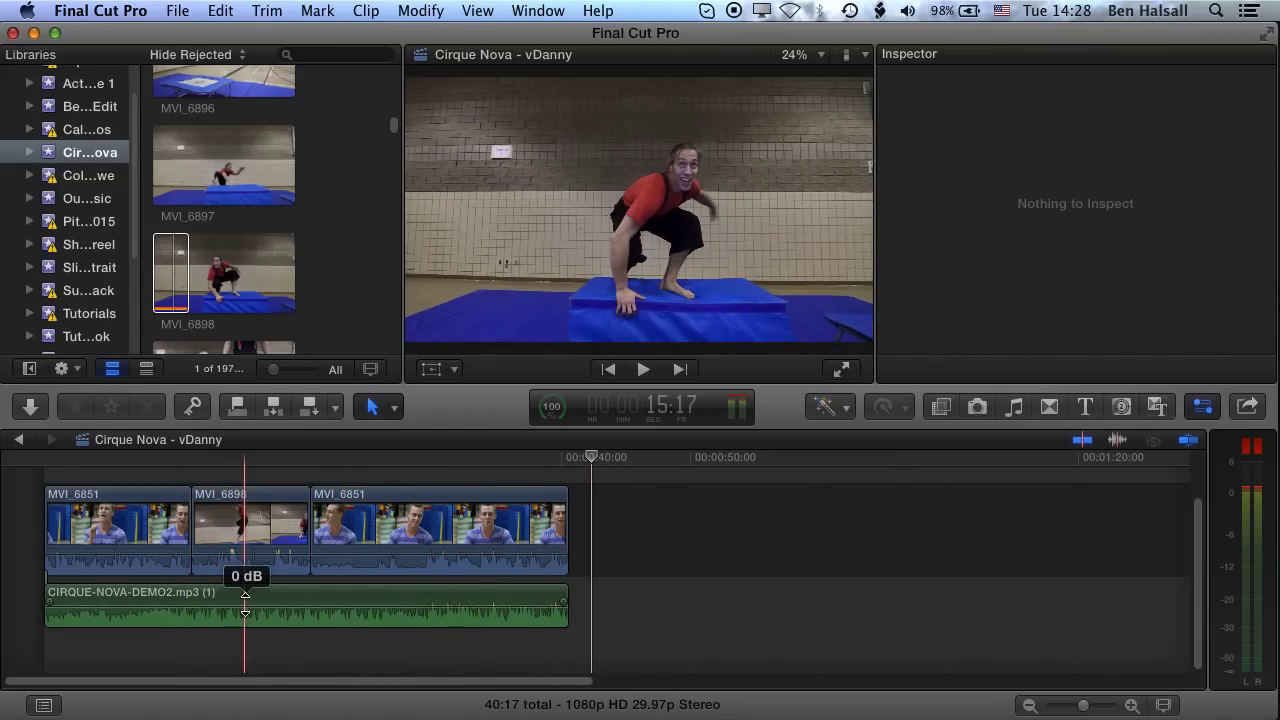
drag(244, 605, 252, 606)
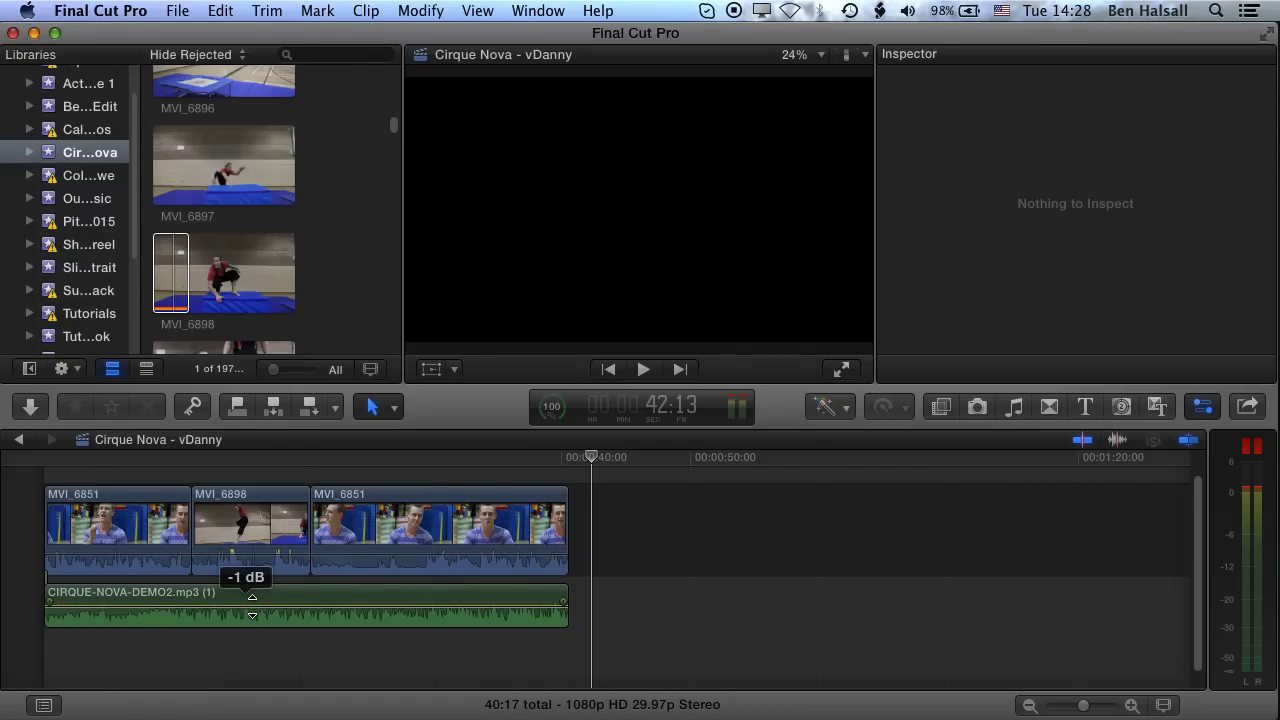
drag(238, 550, 238, 550)
click(238, 550)
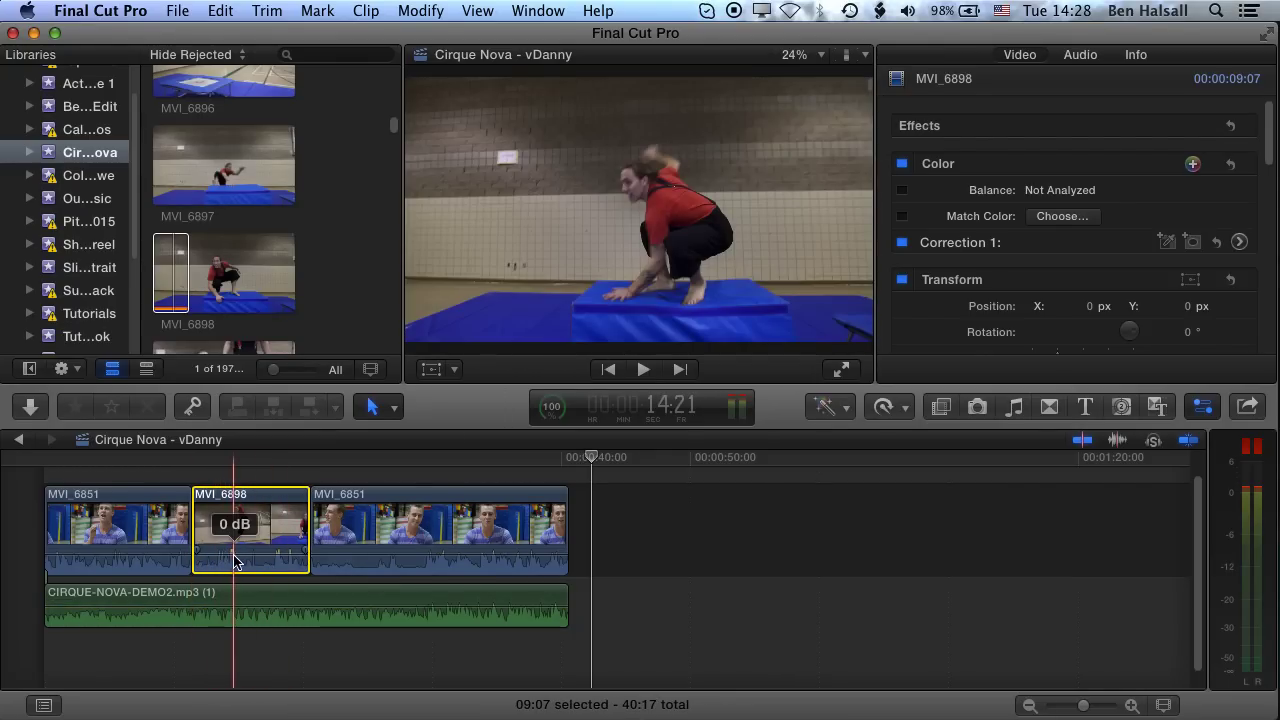
drag(233, 549, 236, 555)
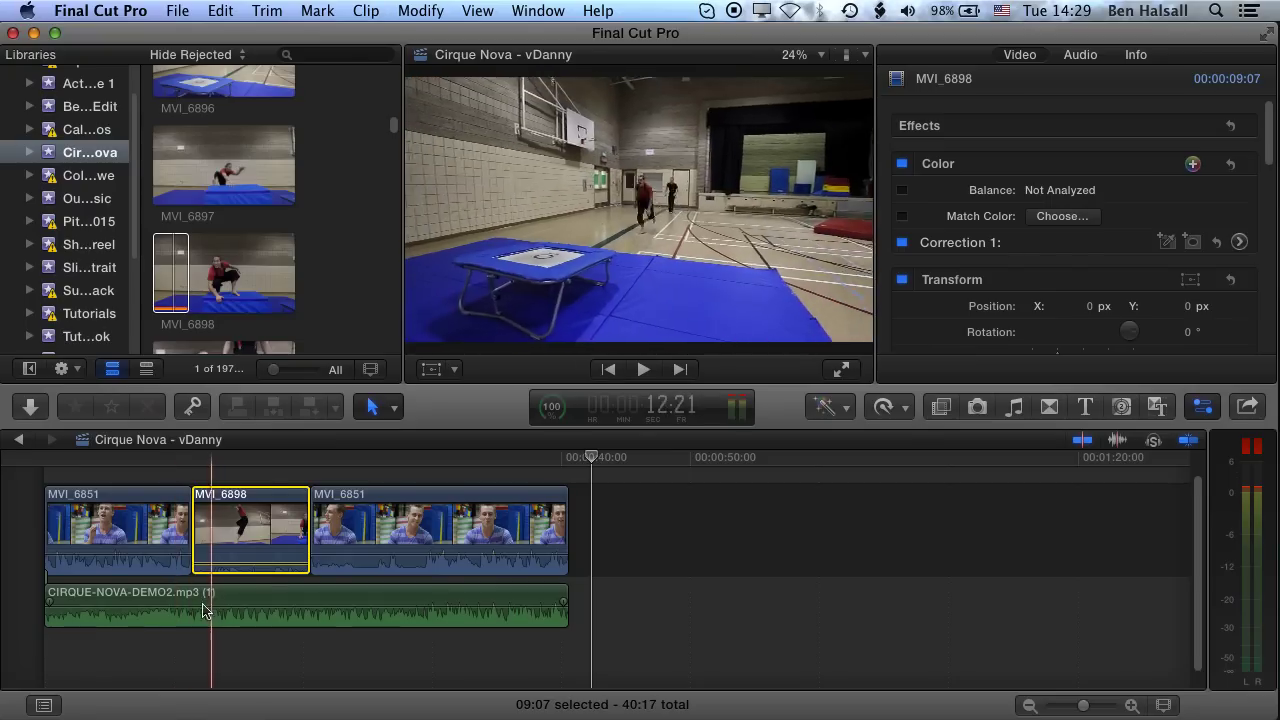
With the Range Selection tool, mark ranges on the music and drop them to -10 dB, adding keyframes.
click(390, 409)
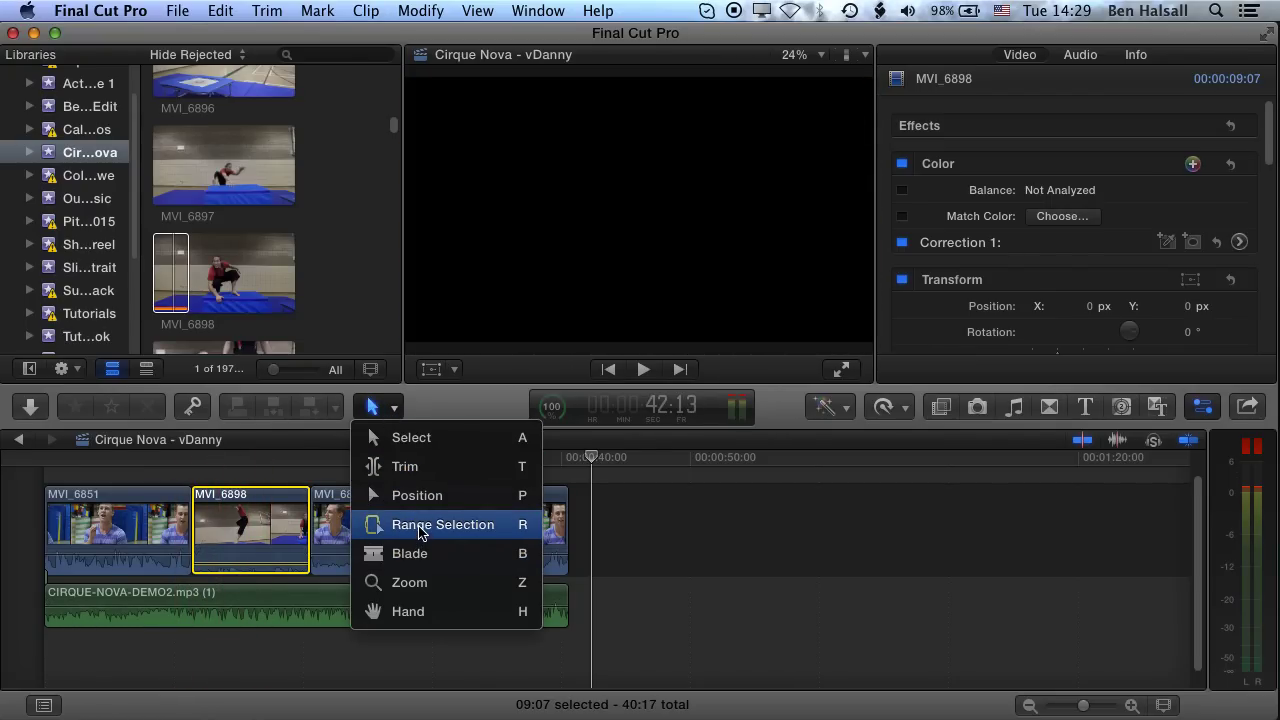
click(420, 532)
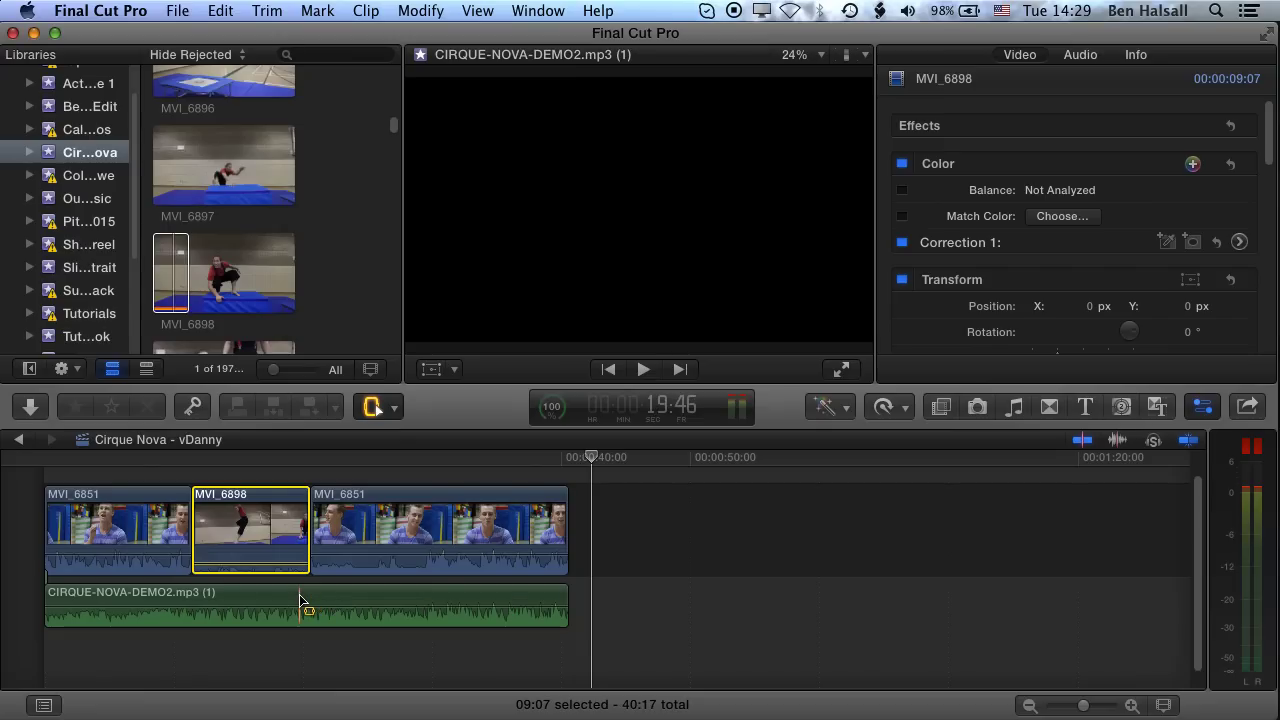
drag(308, 600, 567, 601)
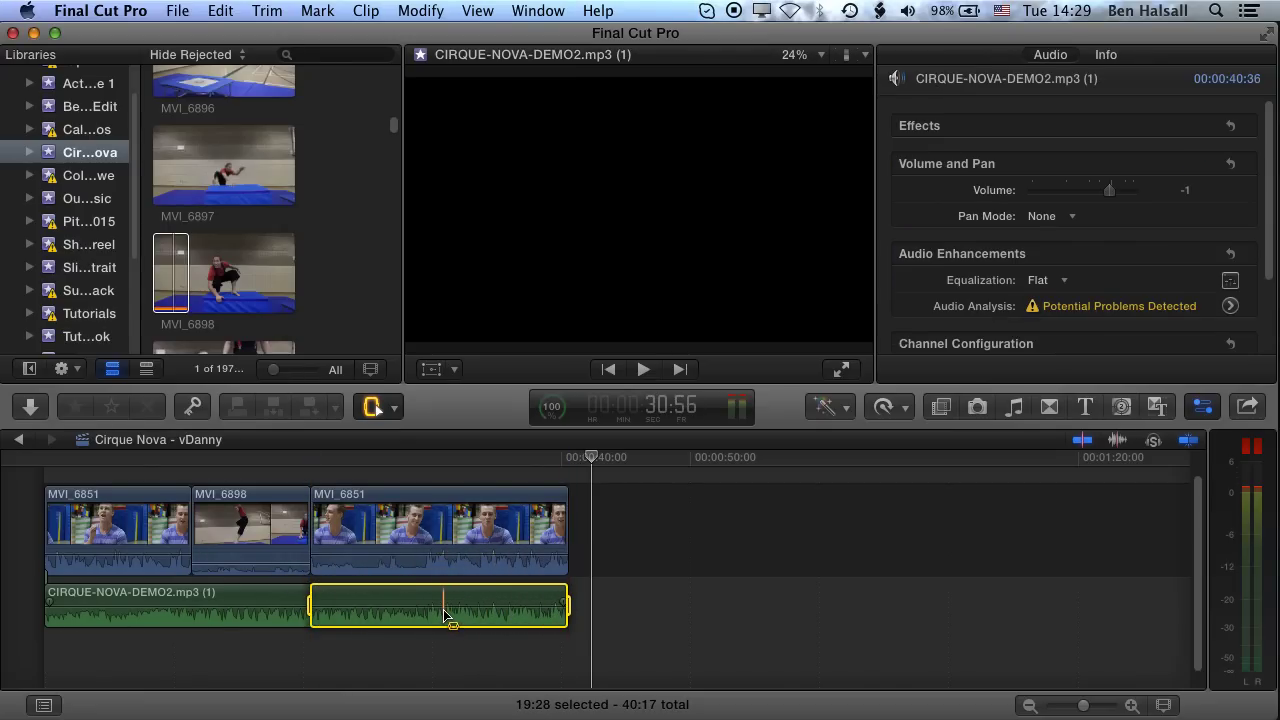
click(345, 616)
drag(460, 600, 421, 607)
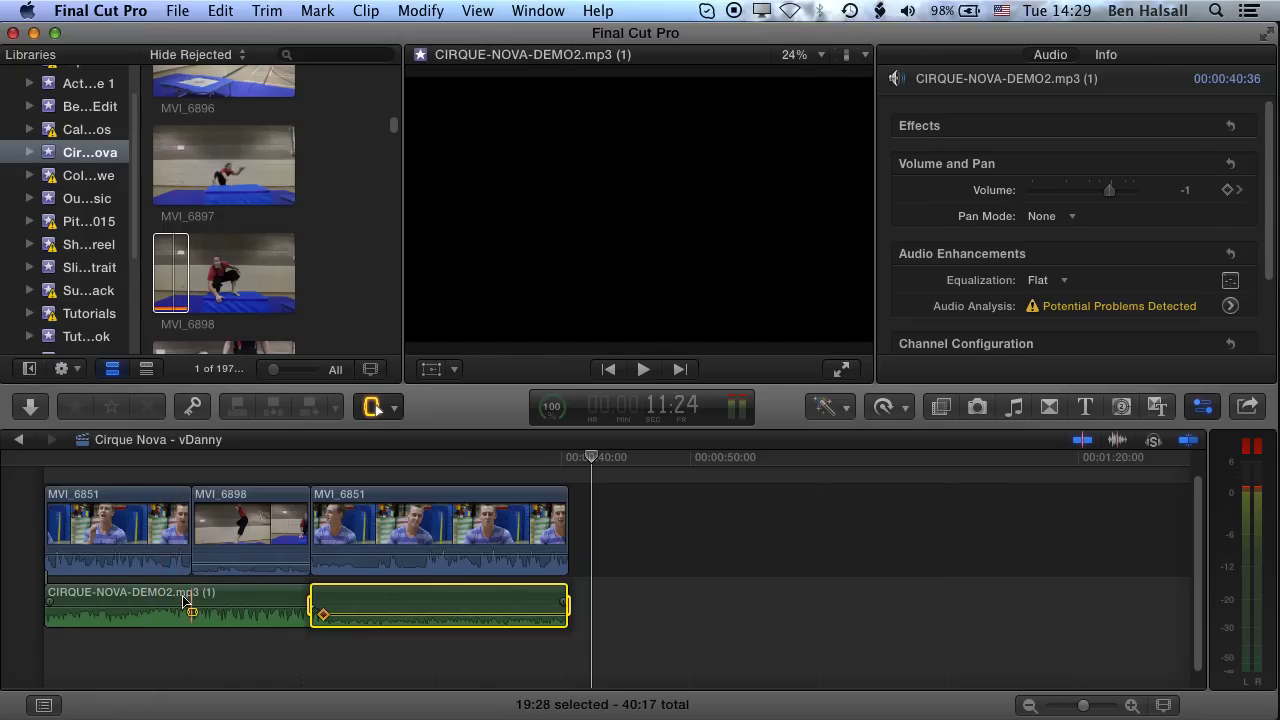
drag(190, 604, 100, 612)
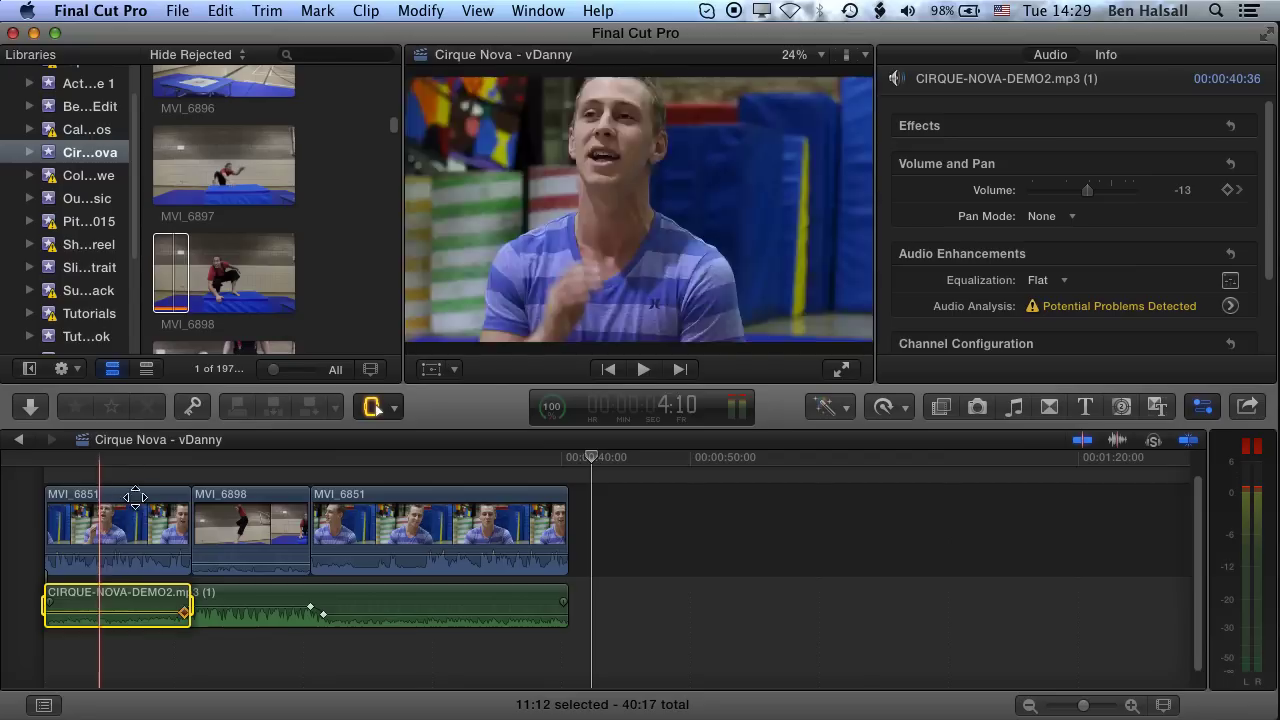
Play back to hear the ducked music and extend the last MVI_6851 clip's end slightly.
key(space)
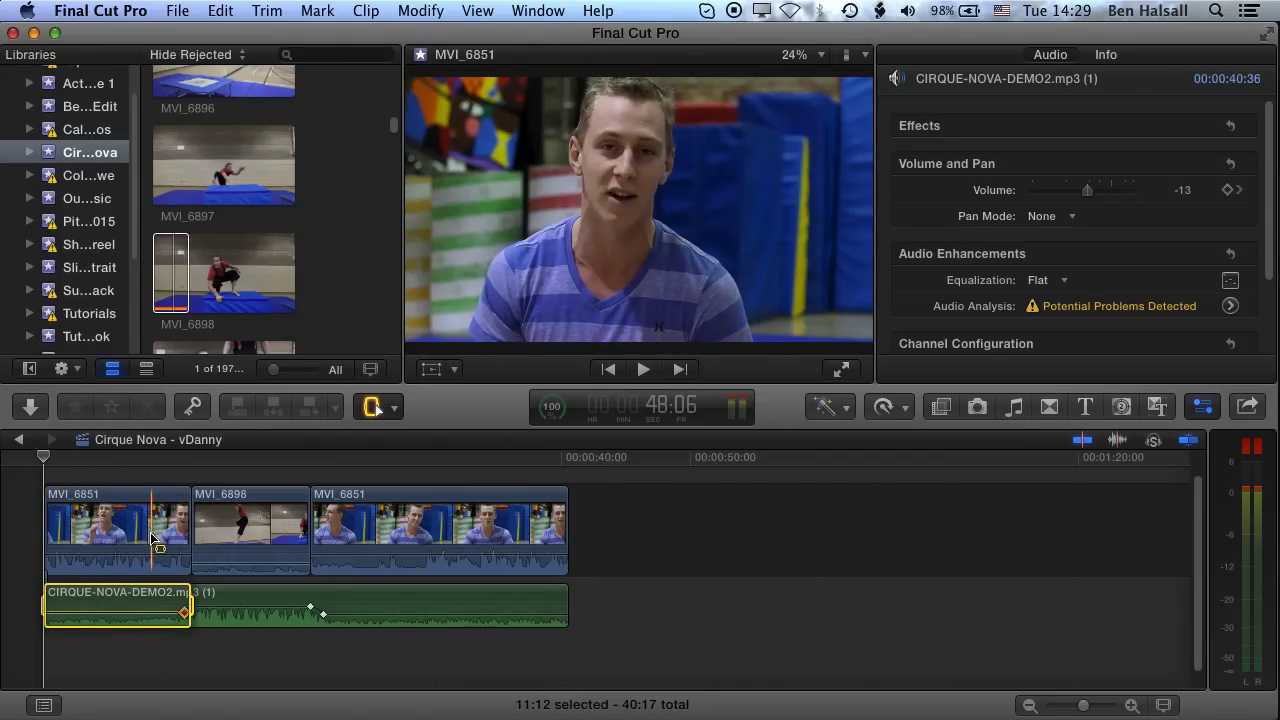
key(space)
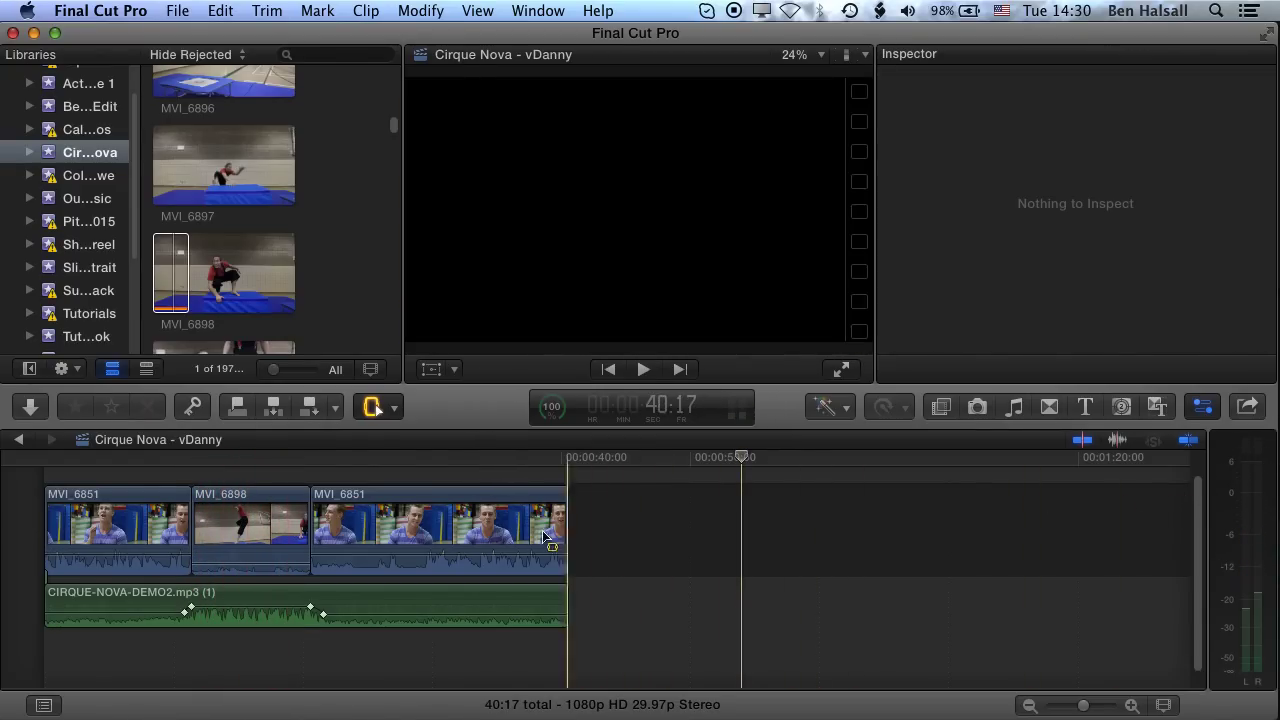
drag(544, 534, 385, 500)
Switch back to the Select tool and select the last MVI_6851 clip to check its volume.
click(393, 408)
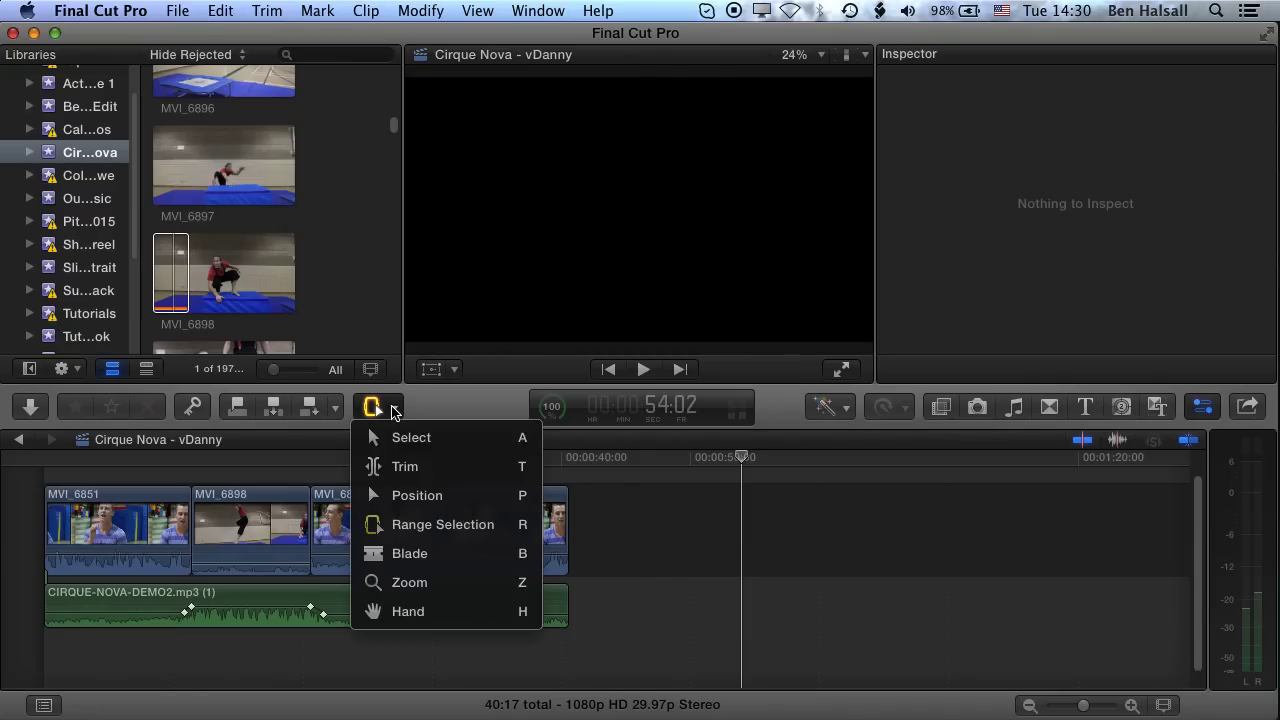
click(416, 440)
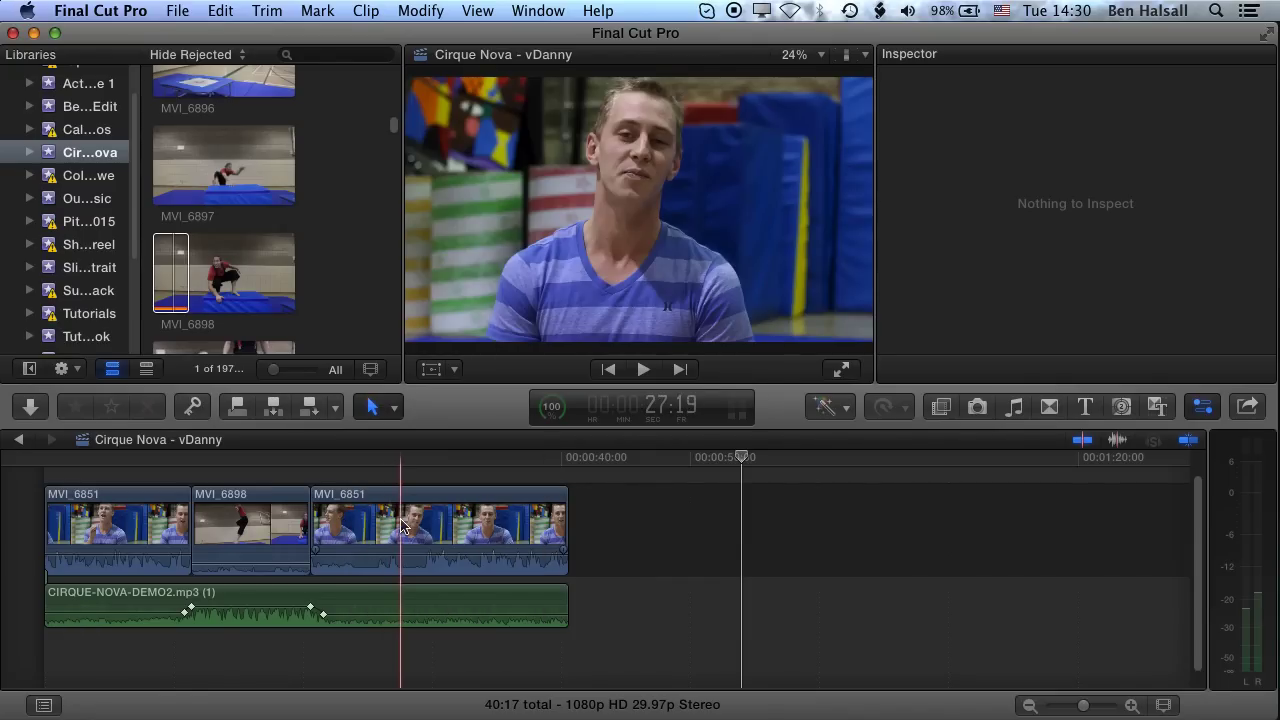
click(420, 535)
drag(405, 551, 414, 562)
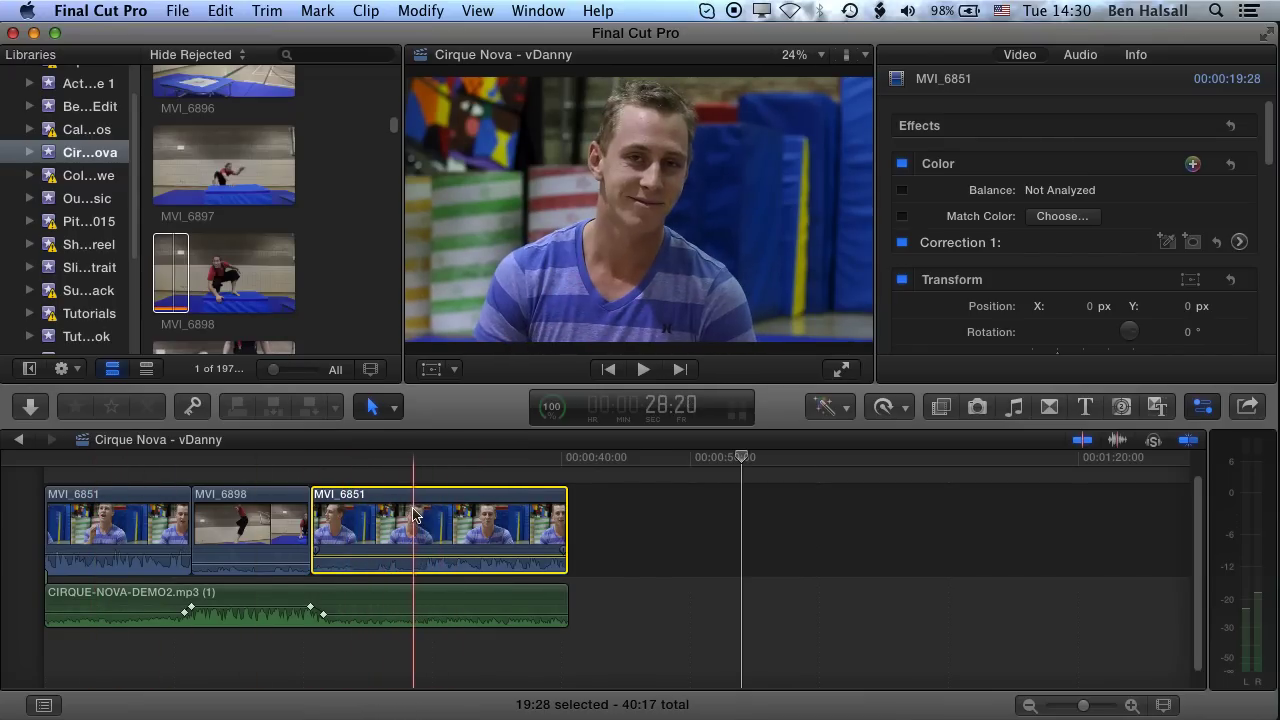
Copy the last MVI_6851 clip and paste only its Volume attribute onto the first MVI_6851 clip.
click(220, 10)
click(240, 104)
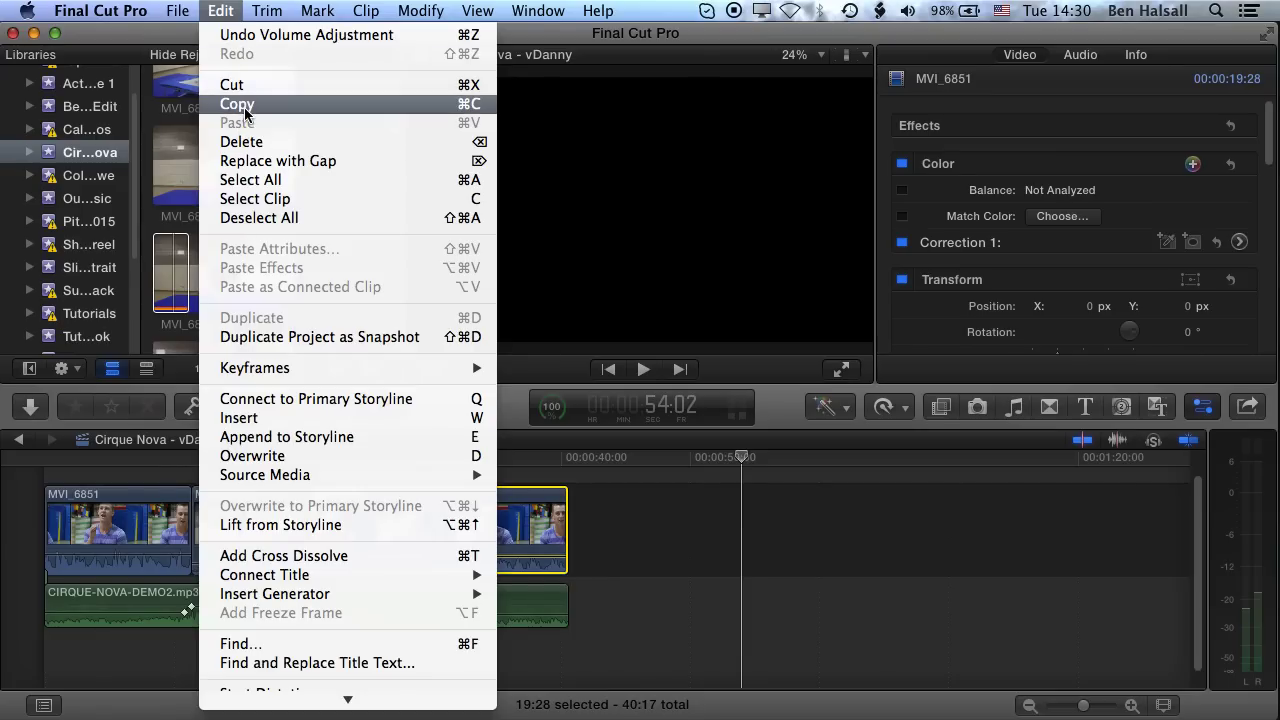
click(145, 520)
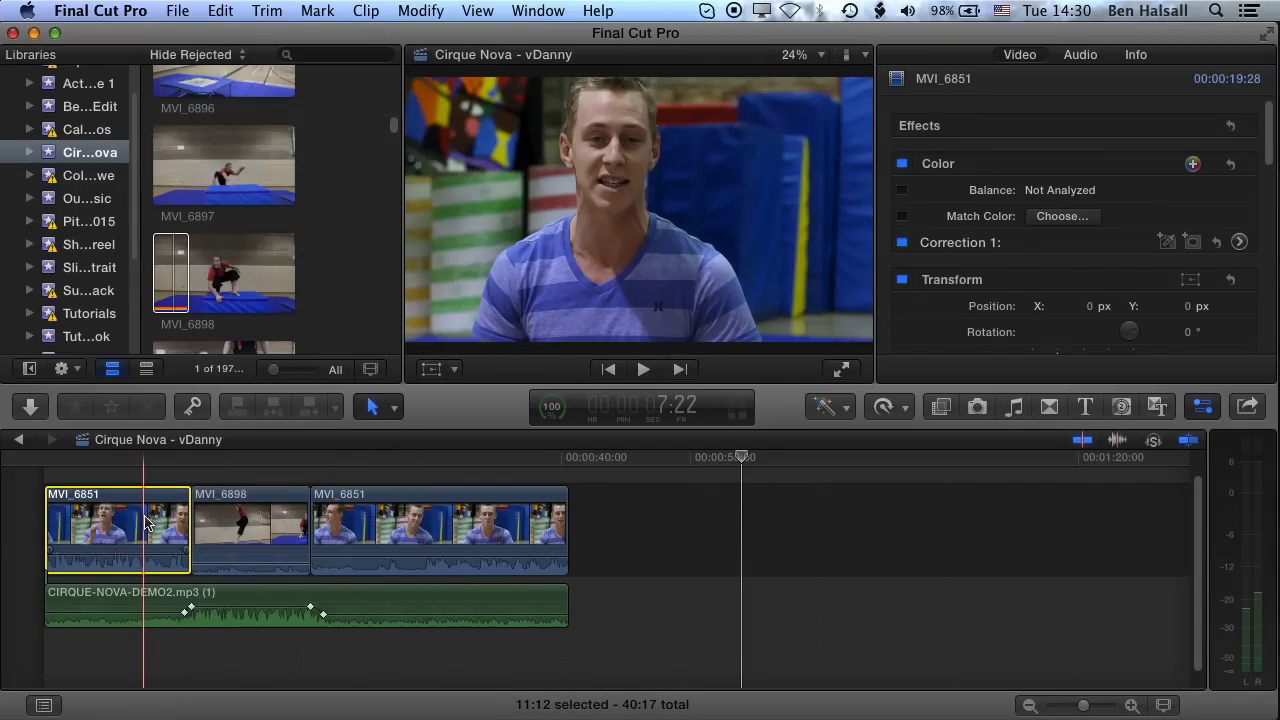
click(220, 10)
click(262, 250)
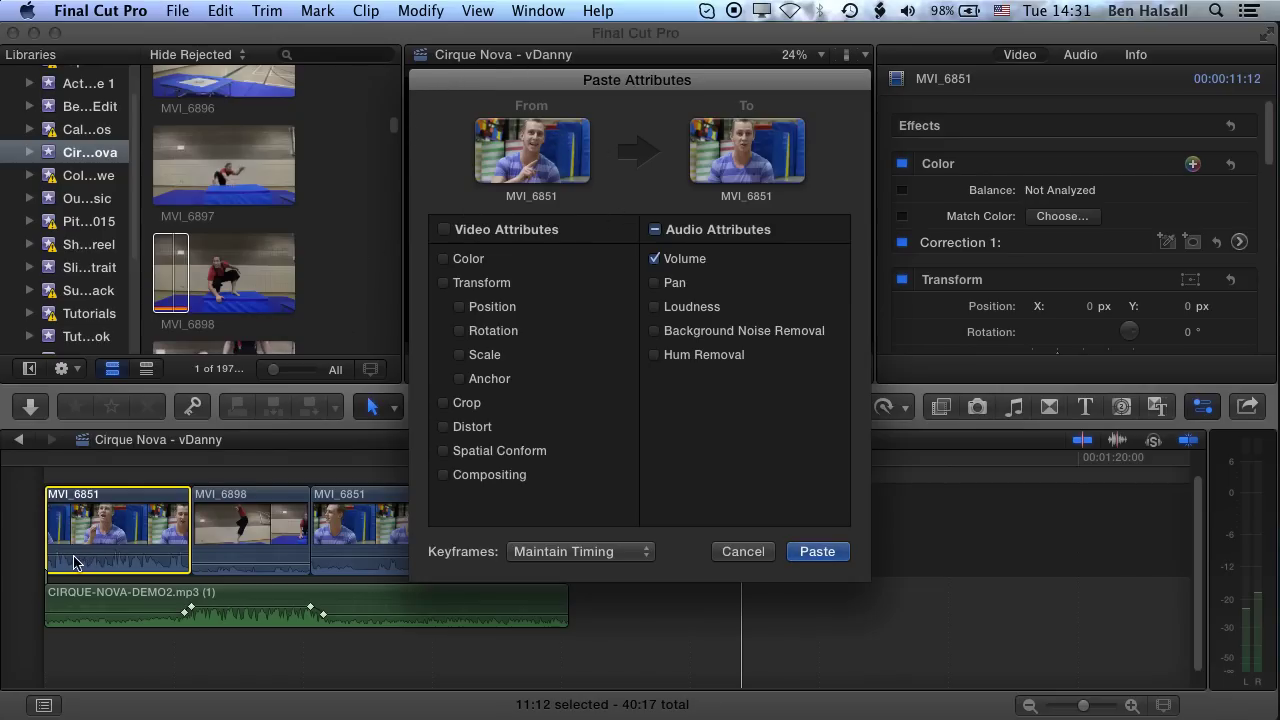
click(806, 553)
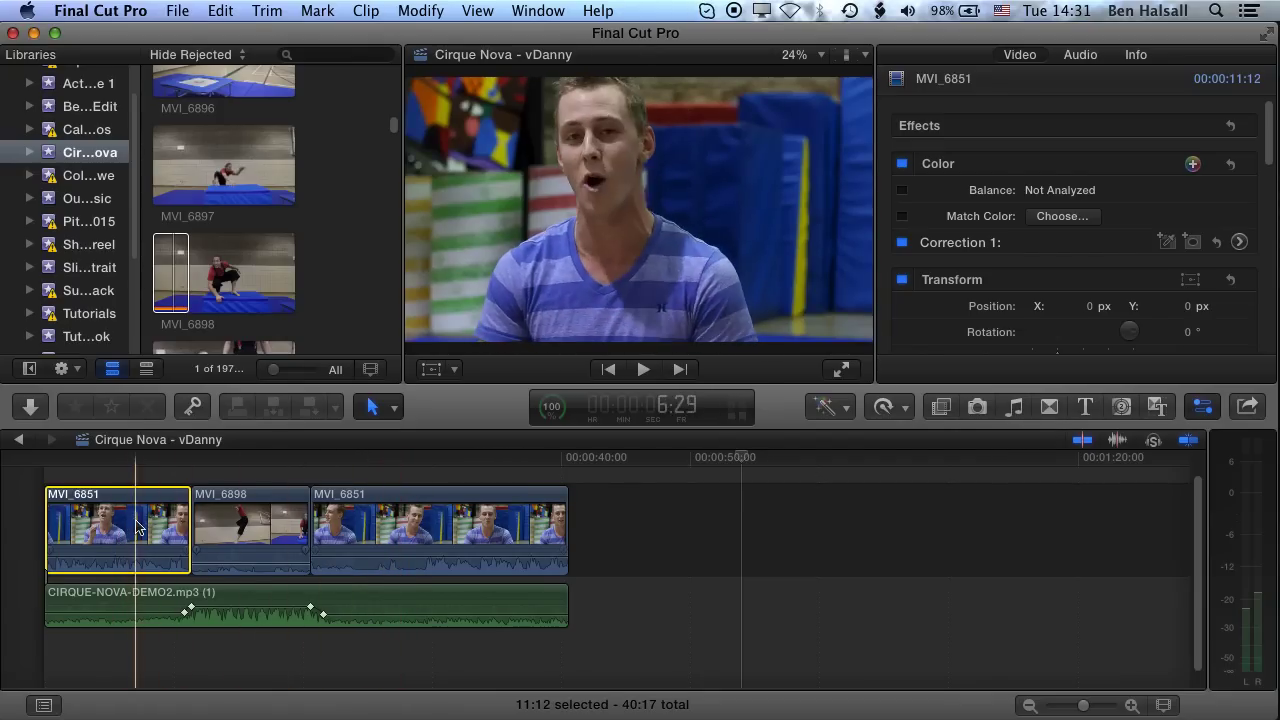
Select both MVI_6851 clips and set their volume to -4 dB in the Audio Inspector.
super+click(417, 528)
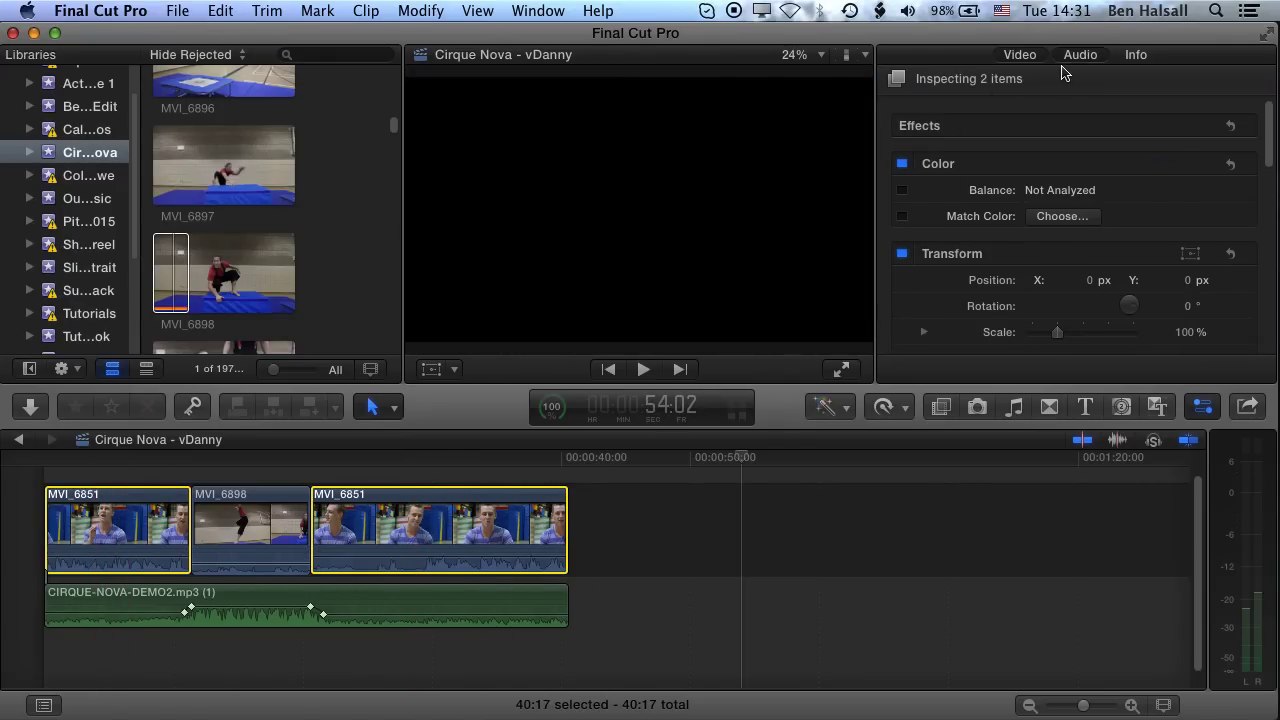
click(1080, 55)
mouse_move(1105, 198)
mouse_down()
mouse_move(1084, 192)
mouse_move(1107, 193)
mouse_up()
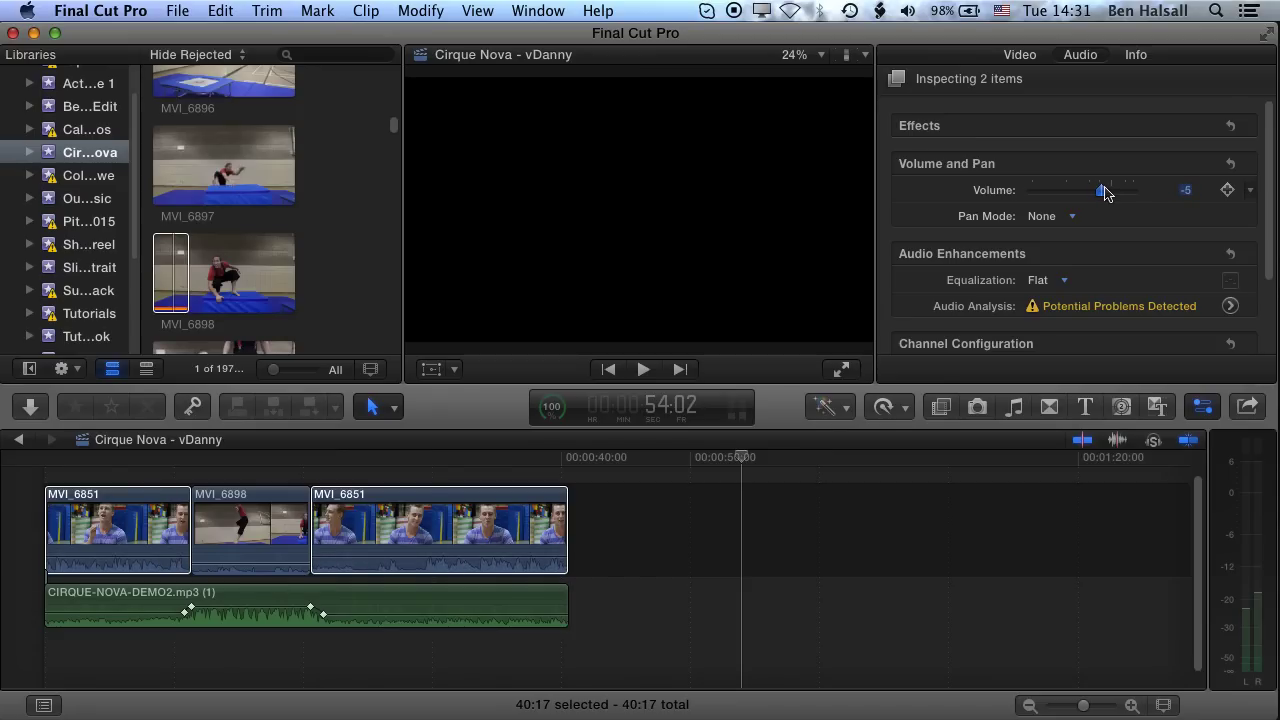
drag(1107, 193, 1107, 193)
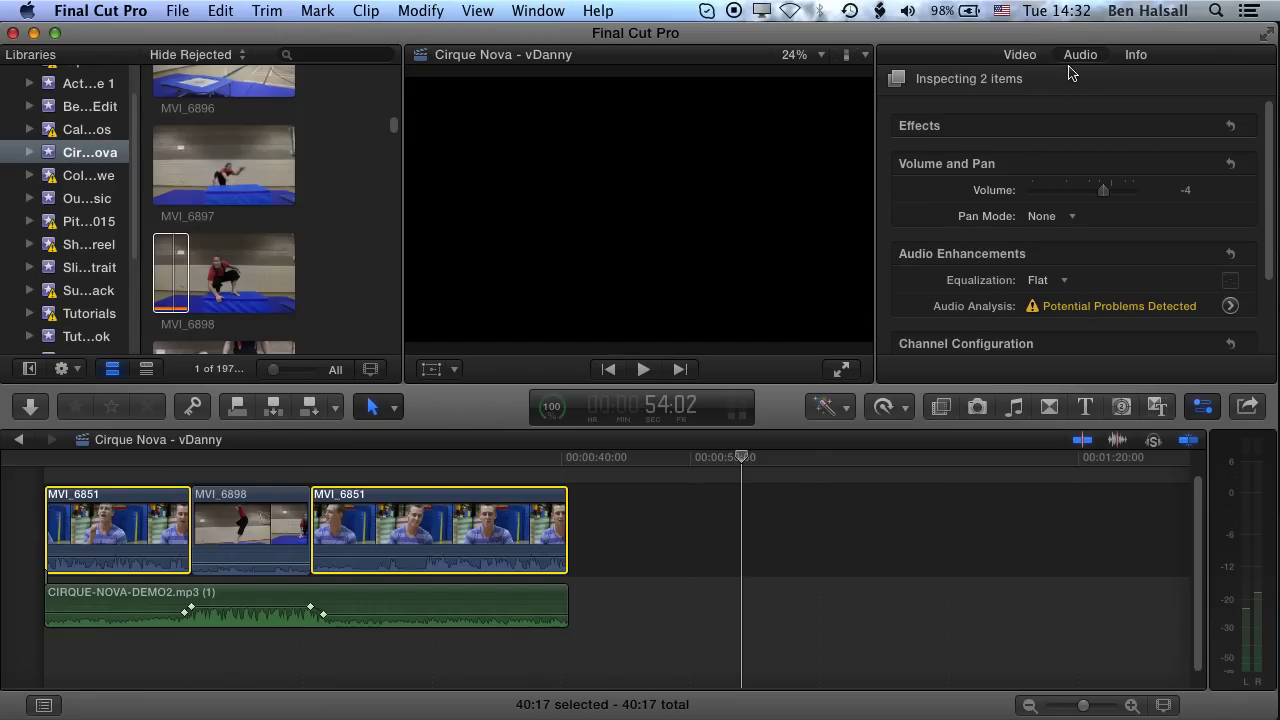
Turn on Background Noise Removal for both MVI_6851 clips and set it to 47%.
click(541, 10)
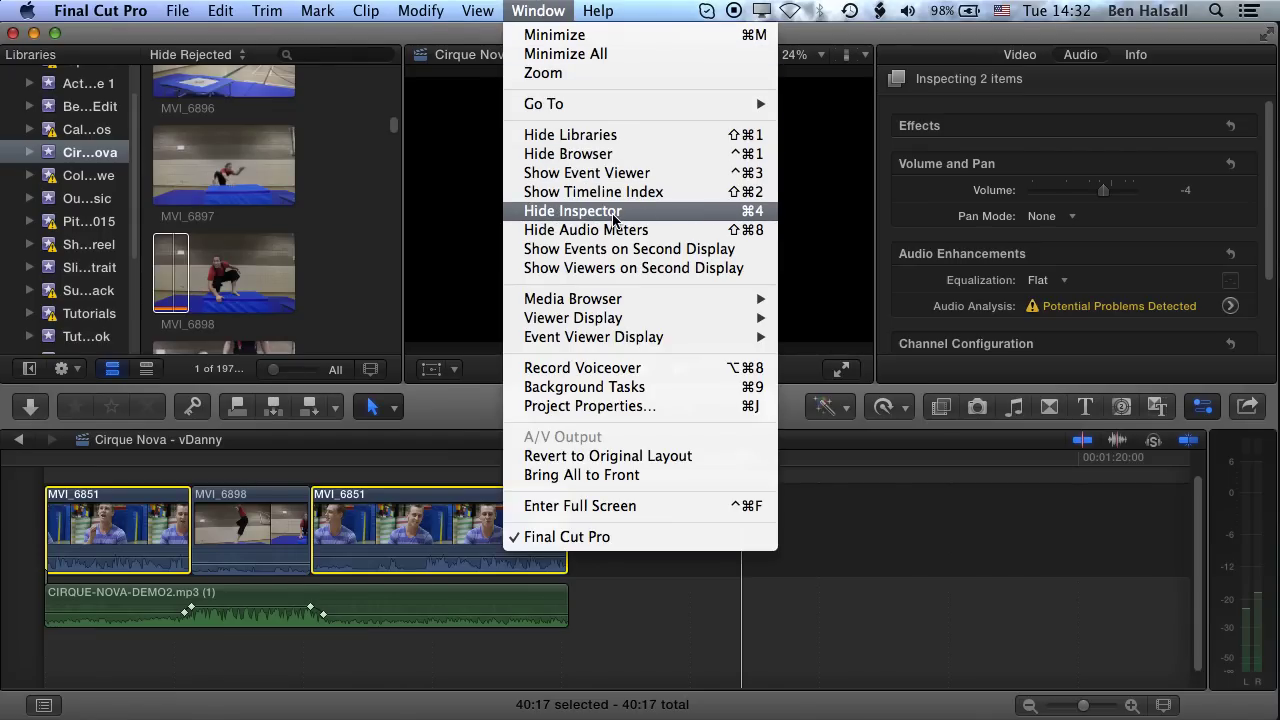
click(813, 39)
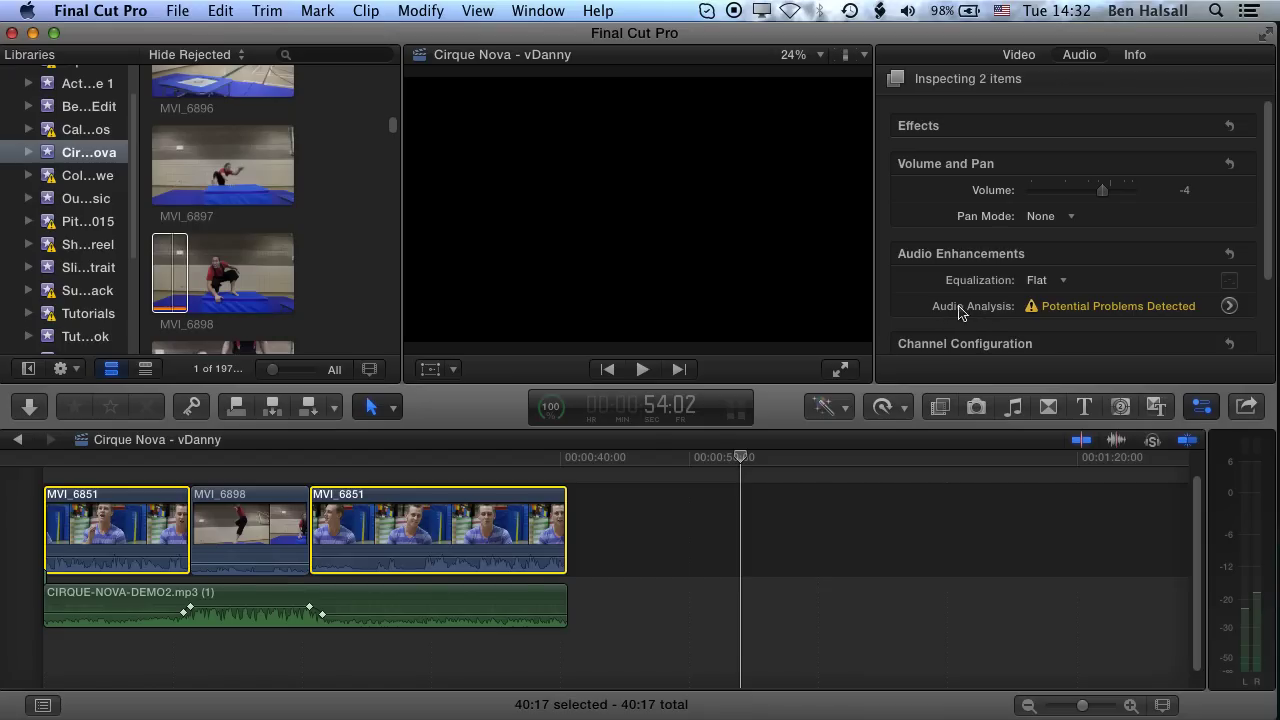
click(1229, 306)
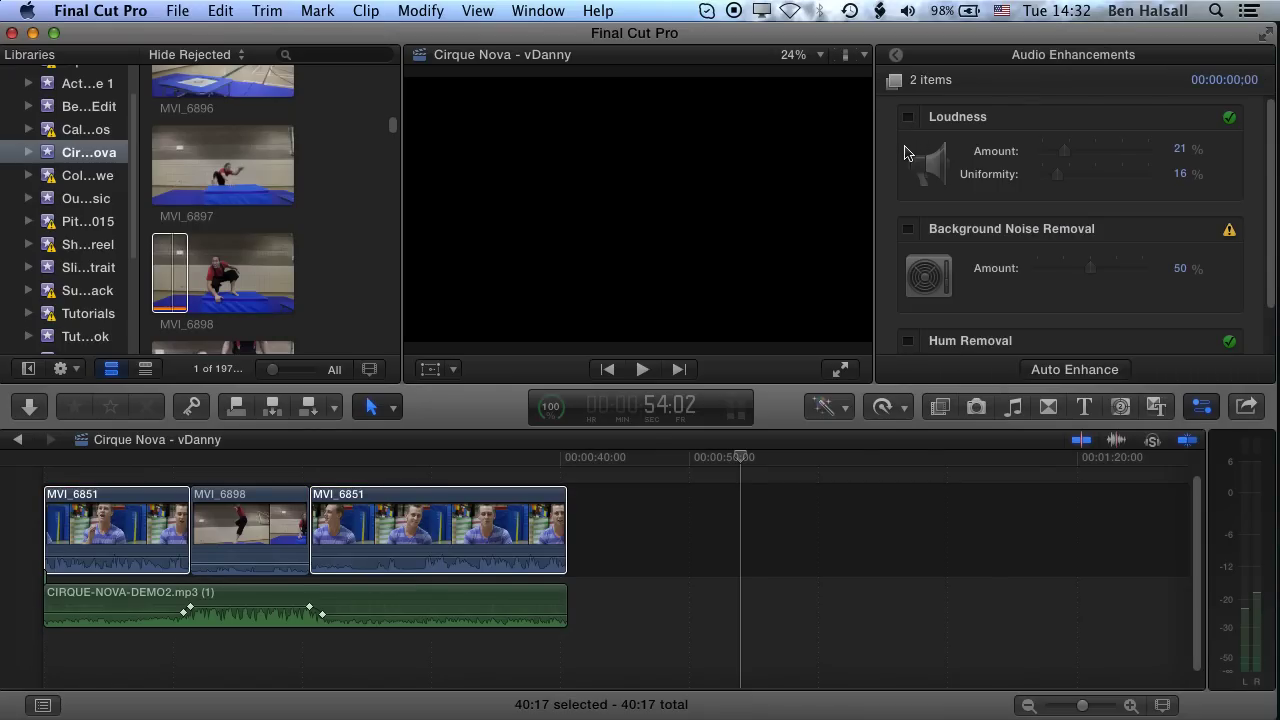
click(908, 230)
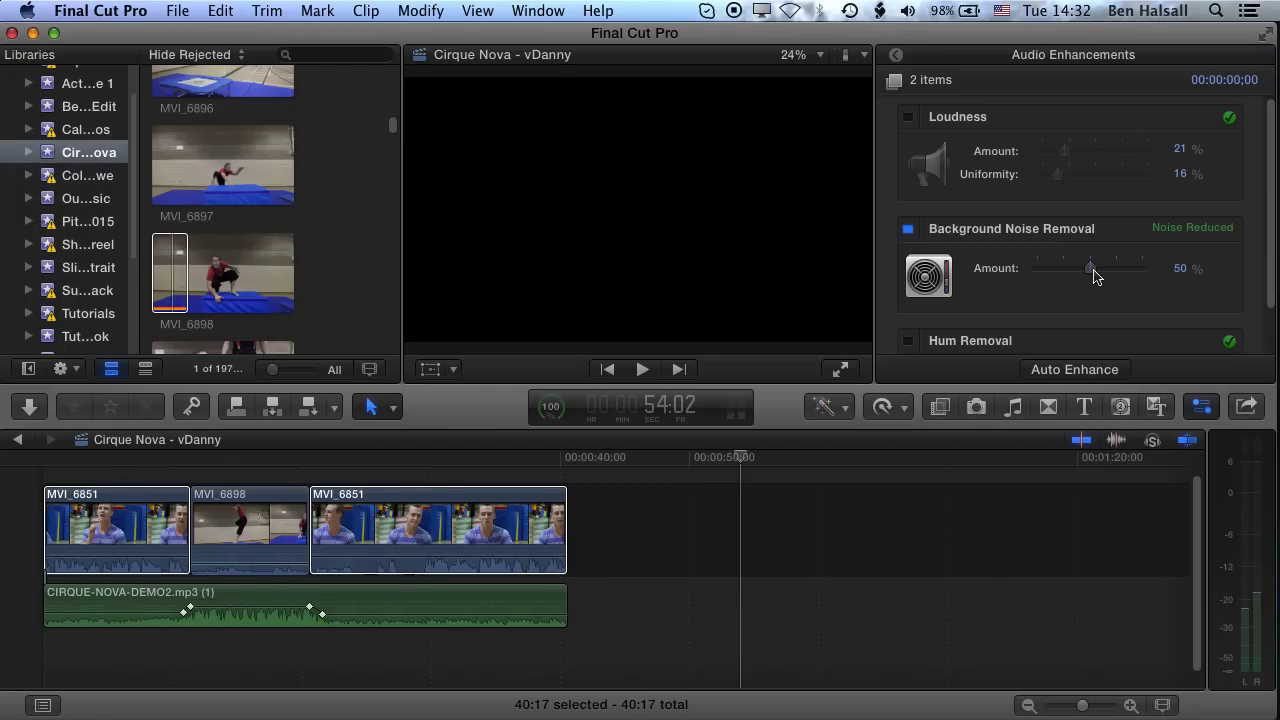
drag(1093, 274, 1123, 282)
drag(1092, 272, 1088, 270)
Enable the Loudness enhancement and raise its Amount to 39%.
scroll(1270, 243, down, 2)
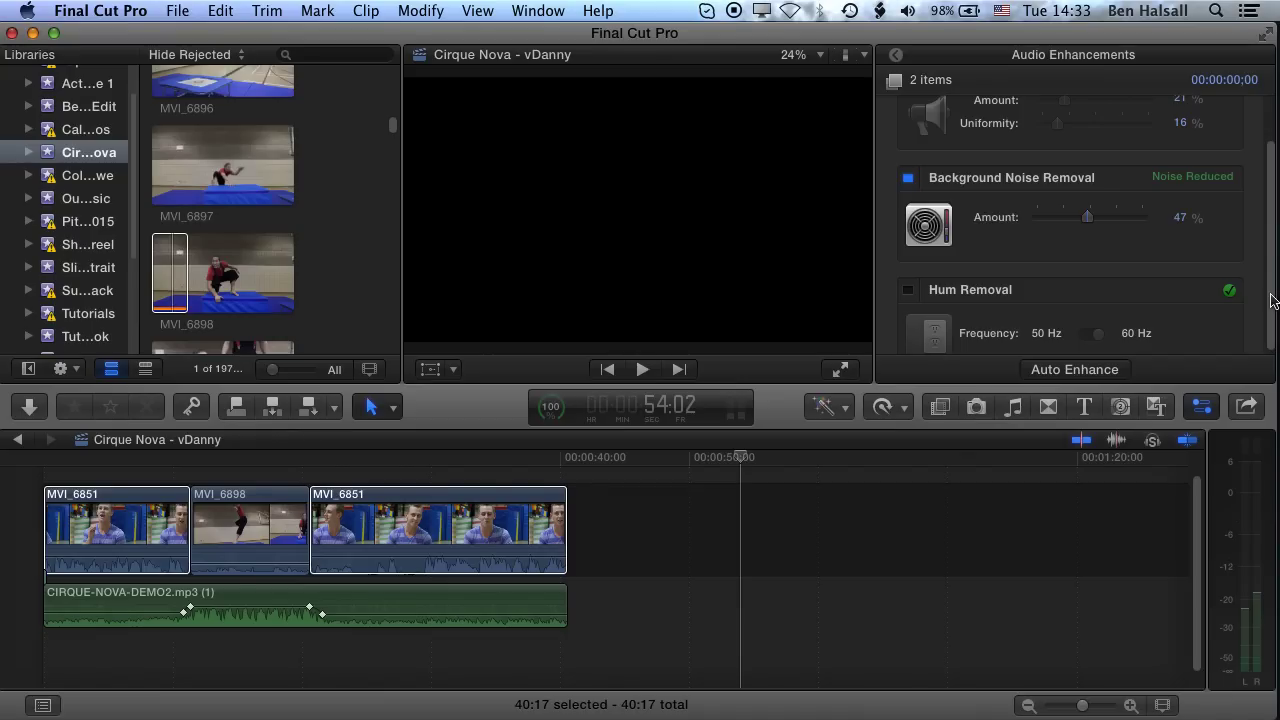
scroll(1272, 300, up, 2)
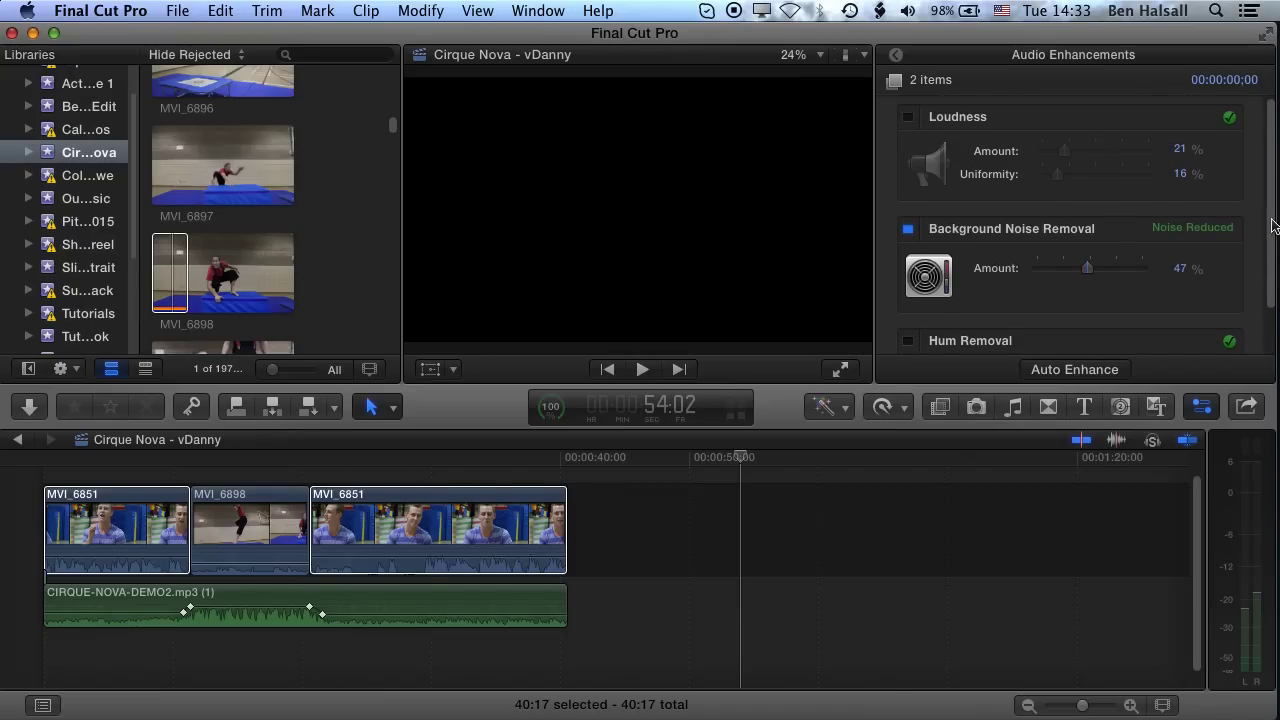
click(908, 118)
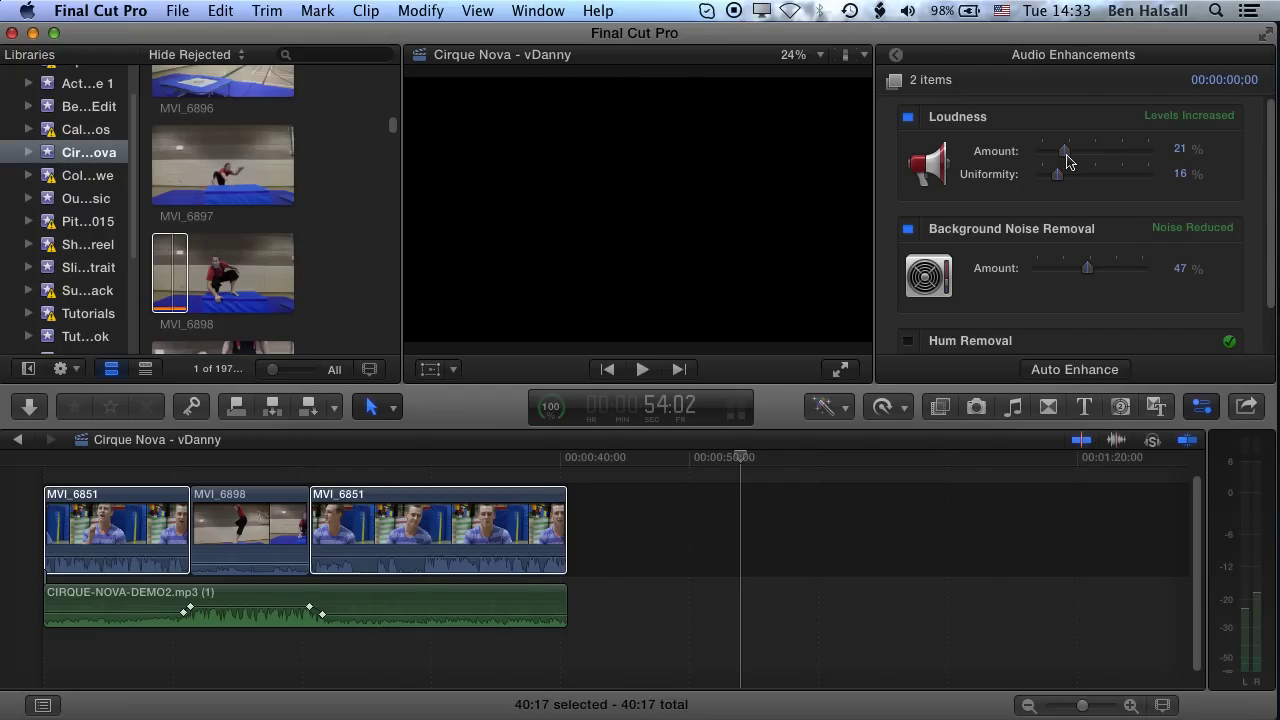
mouse_move(1065, 151)
mouse_down()
mouse_move(1108, 156)
mouse_move(1083, 163)
mouse_up()
Expand the audio of the MVI_6851 and MVI_6898 clips separately from their video.
click(896, 57)
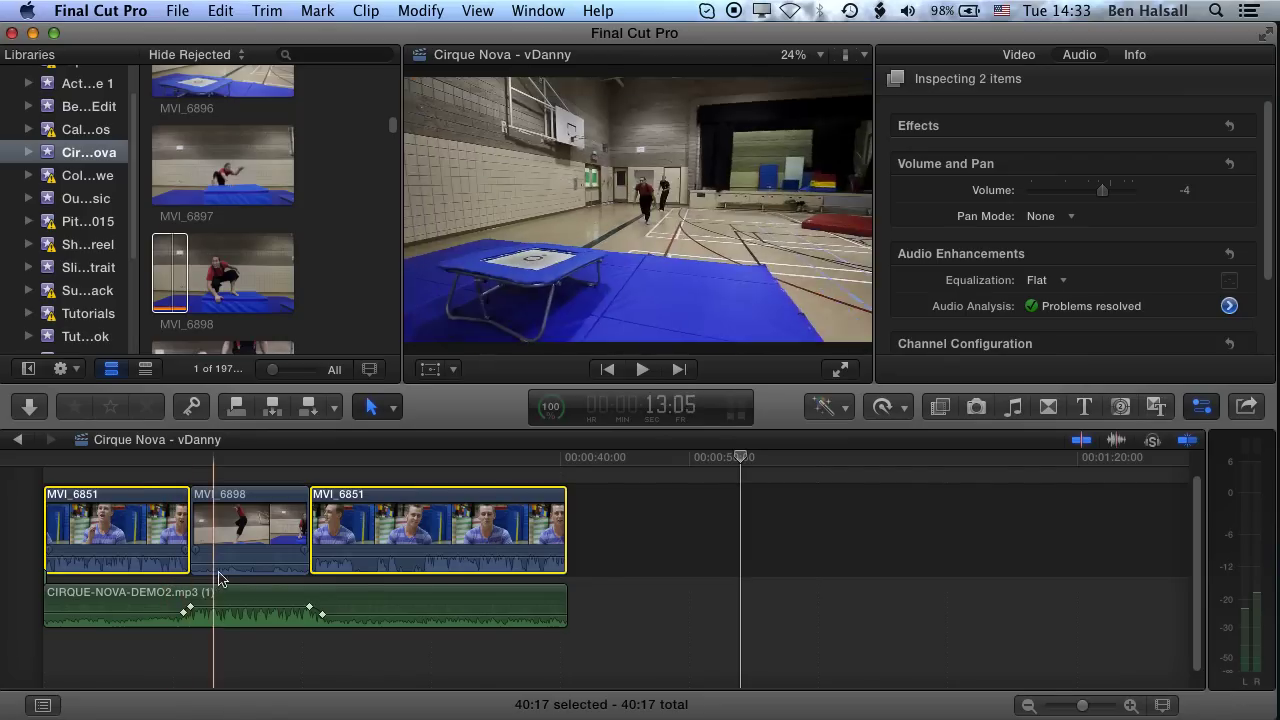
key(ctrl+s)
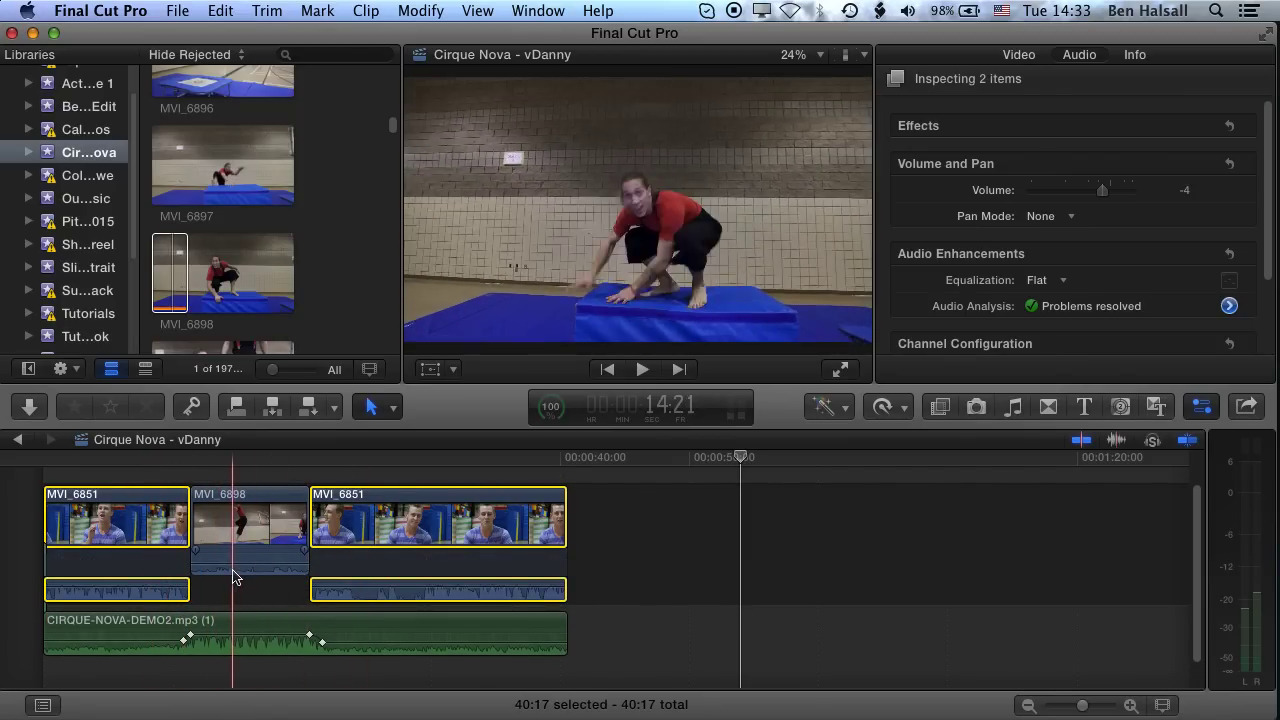
click(233, 575)
key(ctrl+s)
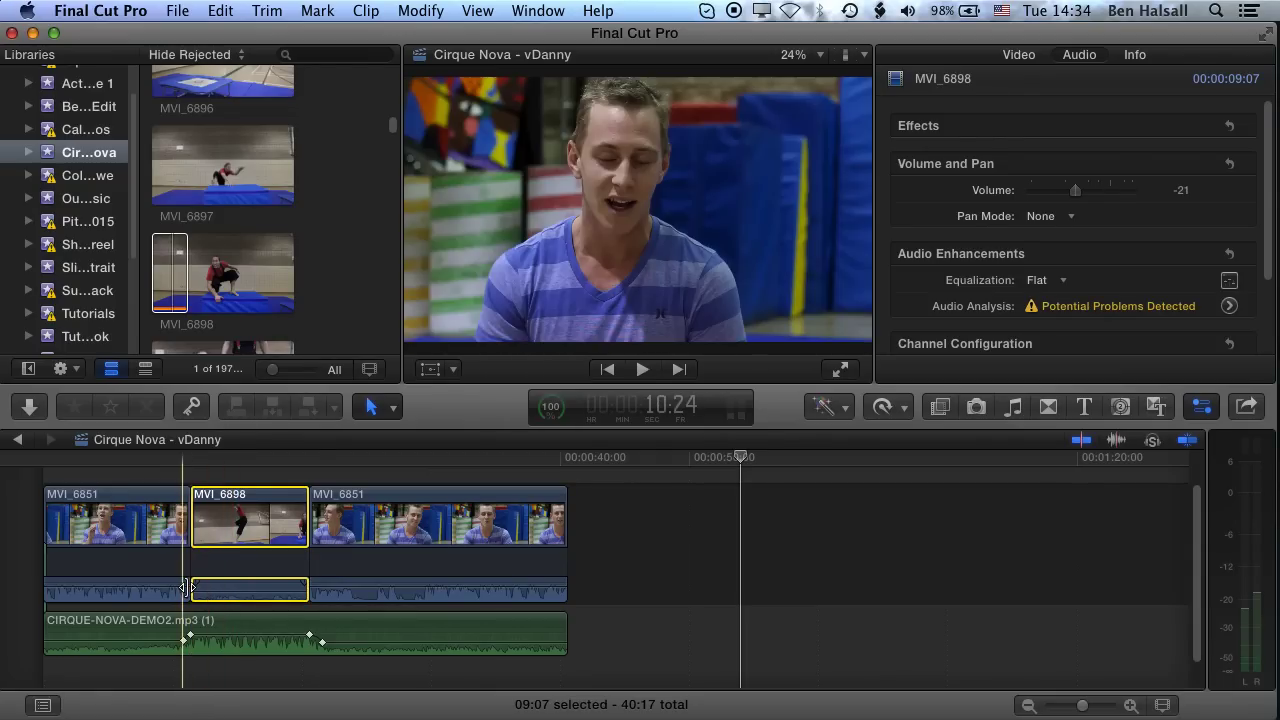
key(super+shift+a)
drag(188, 587, 245, 588)
key(super+z)
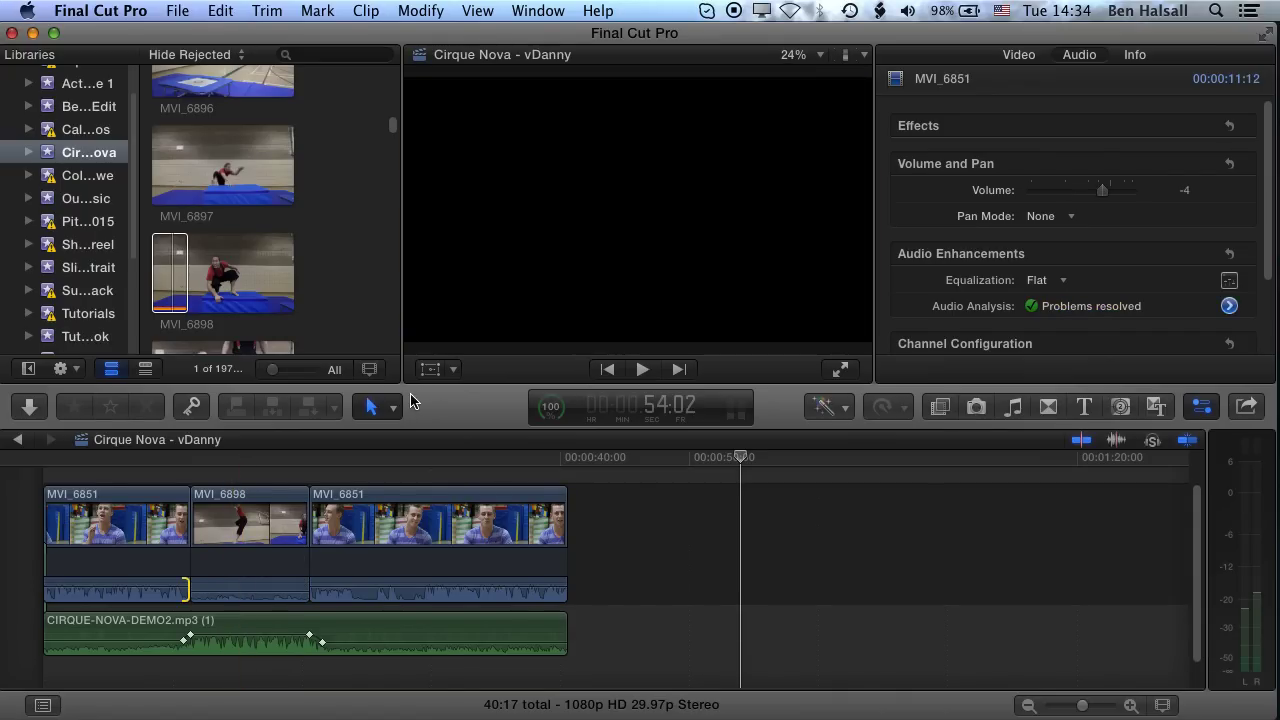
With the Trim tool, extend the first MVI_6851 clip's audio past the cut into MVI_6898.
click(386, 406)
click(404, 466)
drag(188, 590, 233, 590)
click(182, 516)
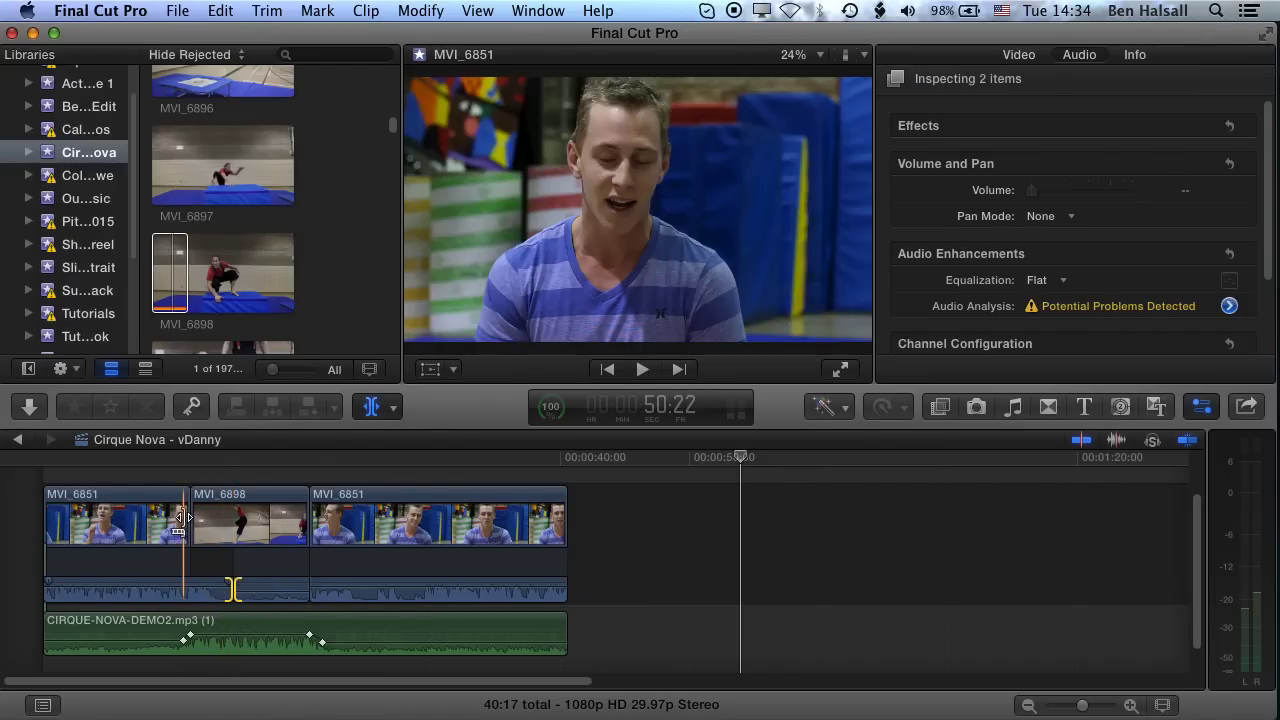
drag(182, 516, 226, 558)
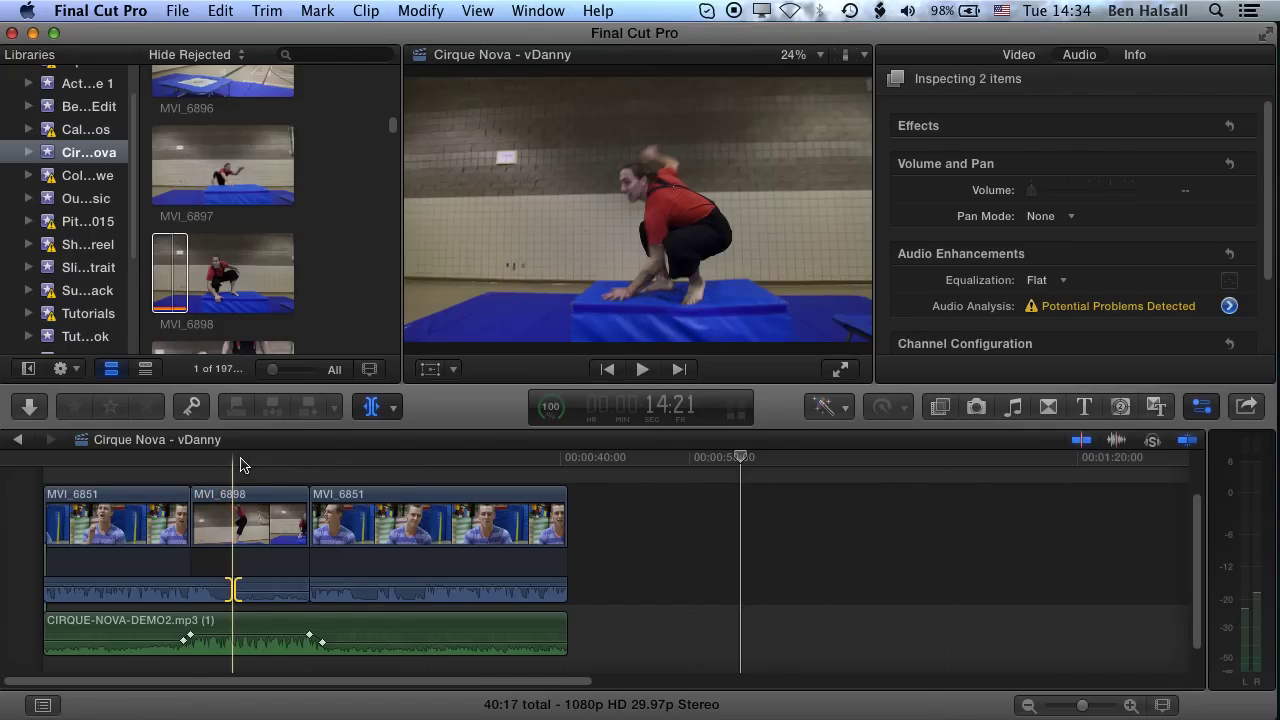